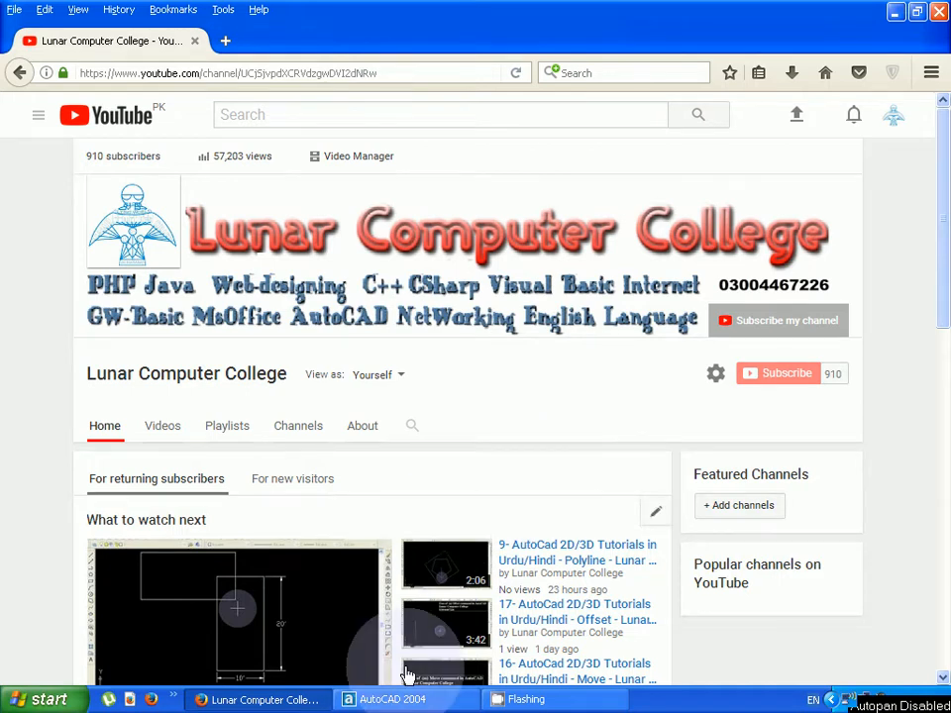
# - Switch to AutoCAD 2004 and draw a freehand-sized circle in the left part of the empty drawing area
pyautogui.click(391, 699)
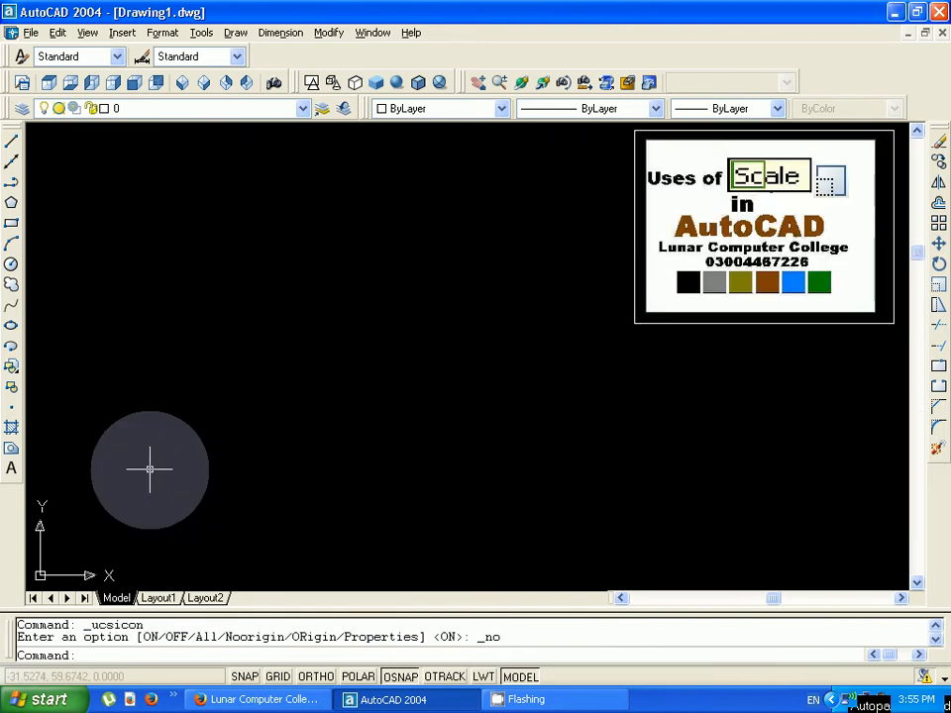
pyautogui.write('c')
pyautogui.press('Return')
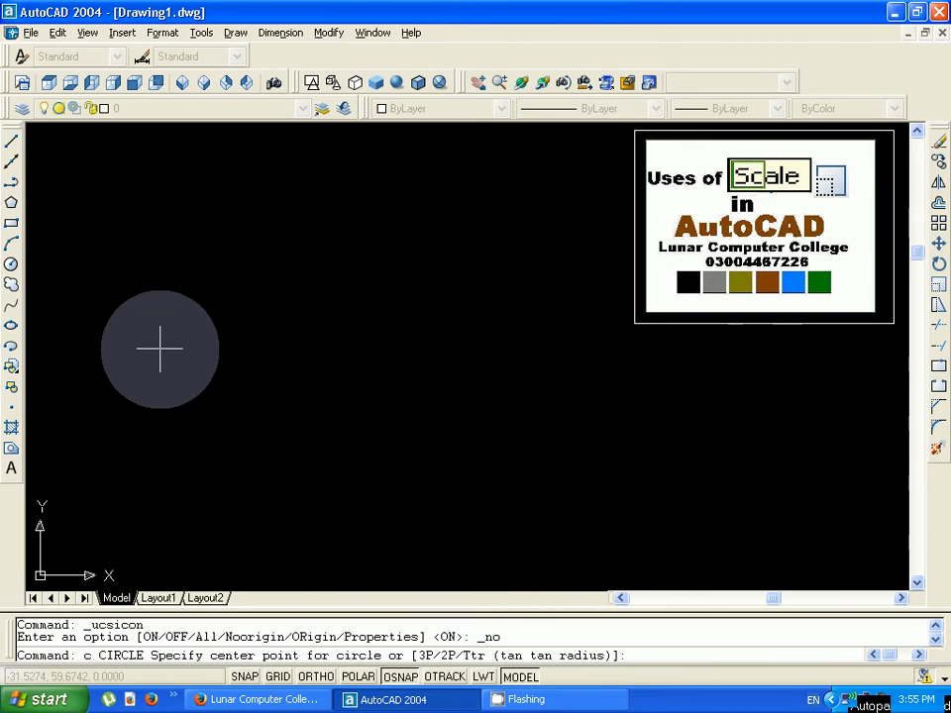
pyautogui.click(159, 345)
pyautogui.click(187, 386)
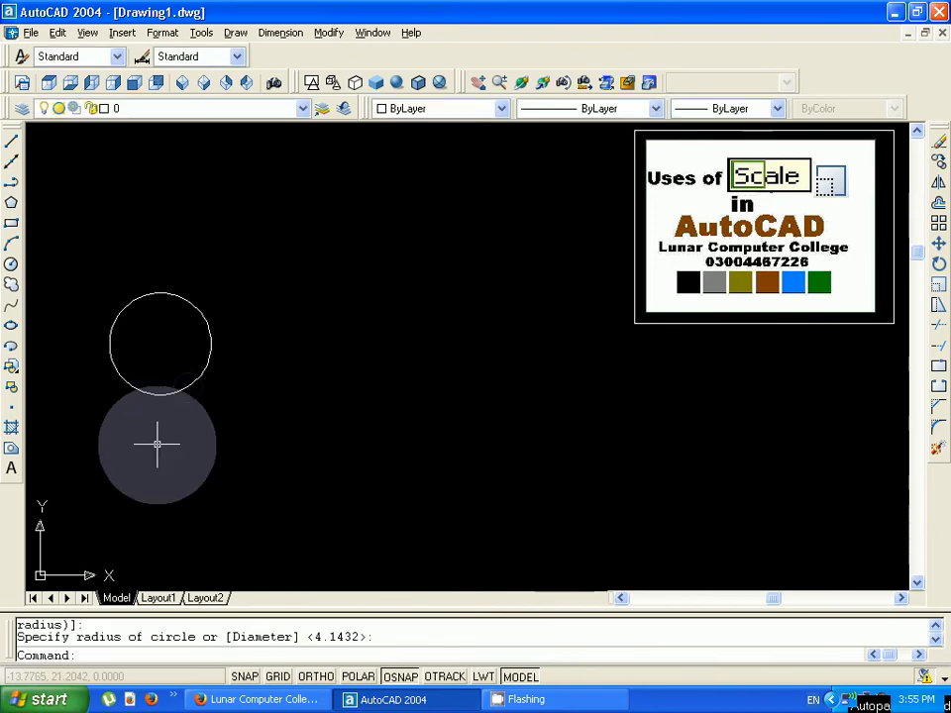
# - Draw a nearly square rectangle a little to the right of the circle, slightly larger than the circle
pyautogui.write('rec')
pyautogui.press('Return')
pyautogui.click(277, 326)
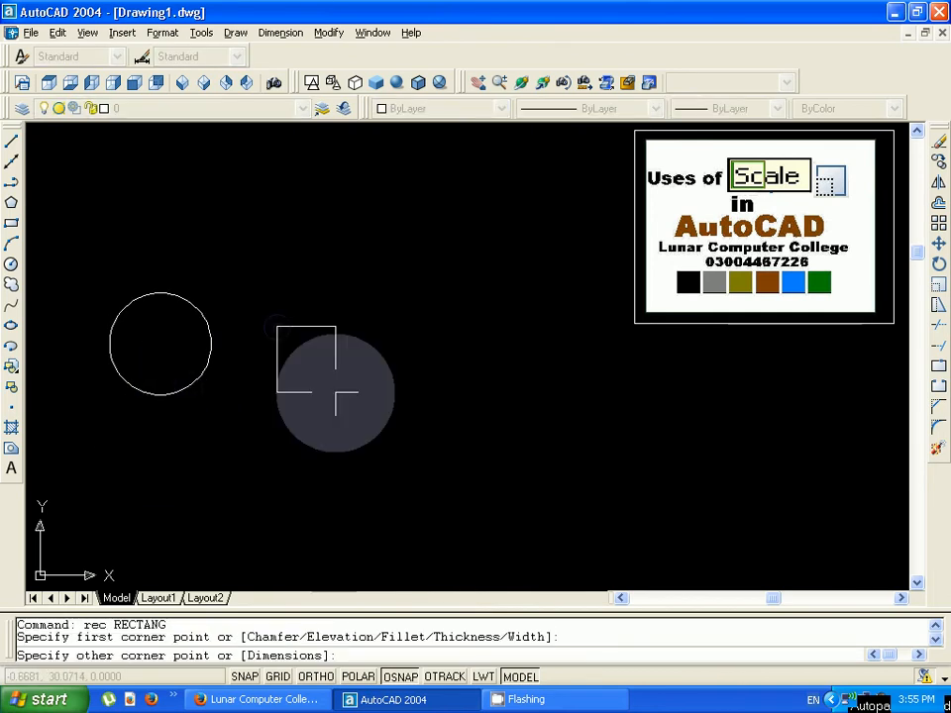
pyautogui.click(390, 445)
pyautogui.press('Escape')
pyautogui.press('Escape')
# - Draw a single steep line between the circle and the rectangle, starting above both shapes
pyautogui.write('l')
pyautogui.press('Return')
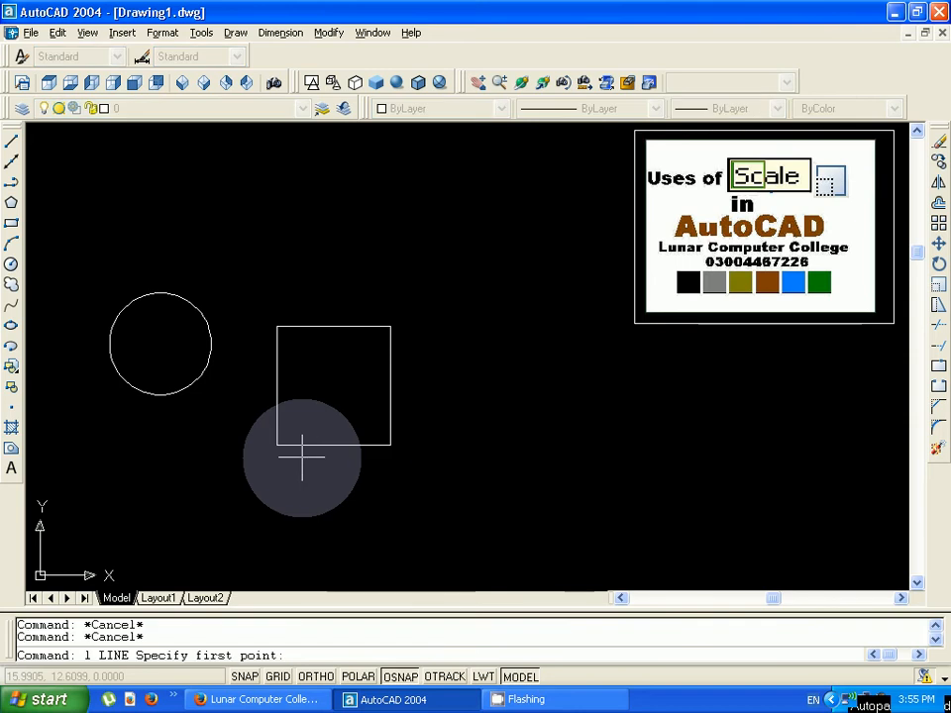
pyautogui.click(270, 234)
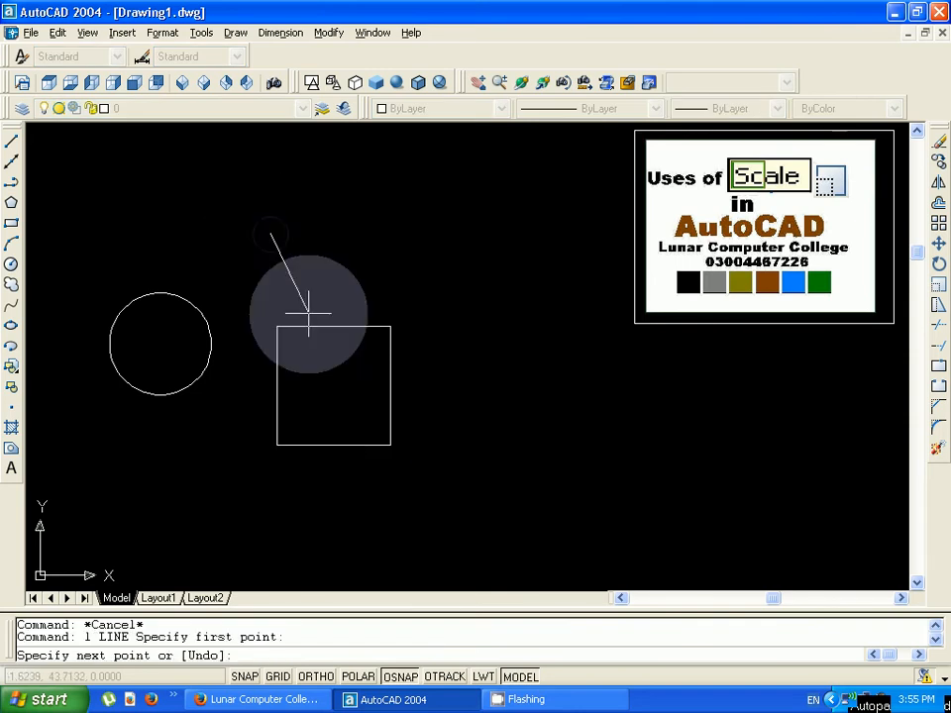
pyautogui.click(242, 387)
pyautogui.press('Escape')
pyautogui.press('Escape')
# - Draw a two-segment polyline right of the rectangle, forming an angle that points to the right
pyautogui.write('pl')
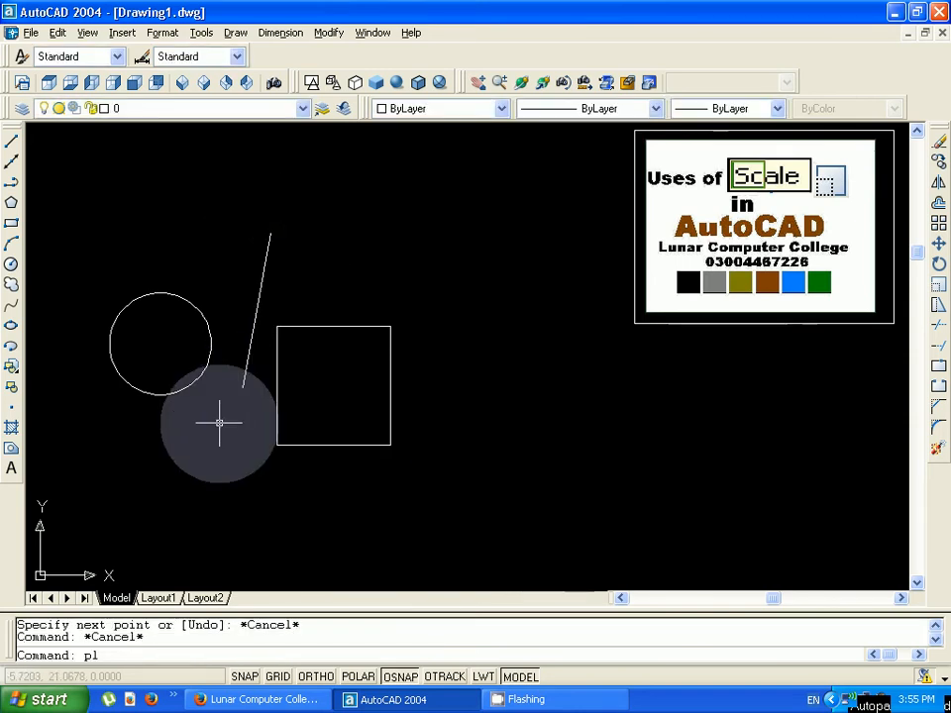
pyautogui.press('Return')
pyautogui.click(437, 349)
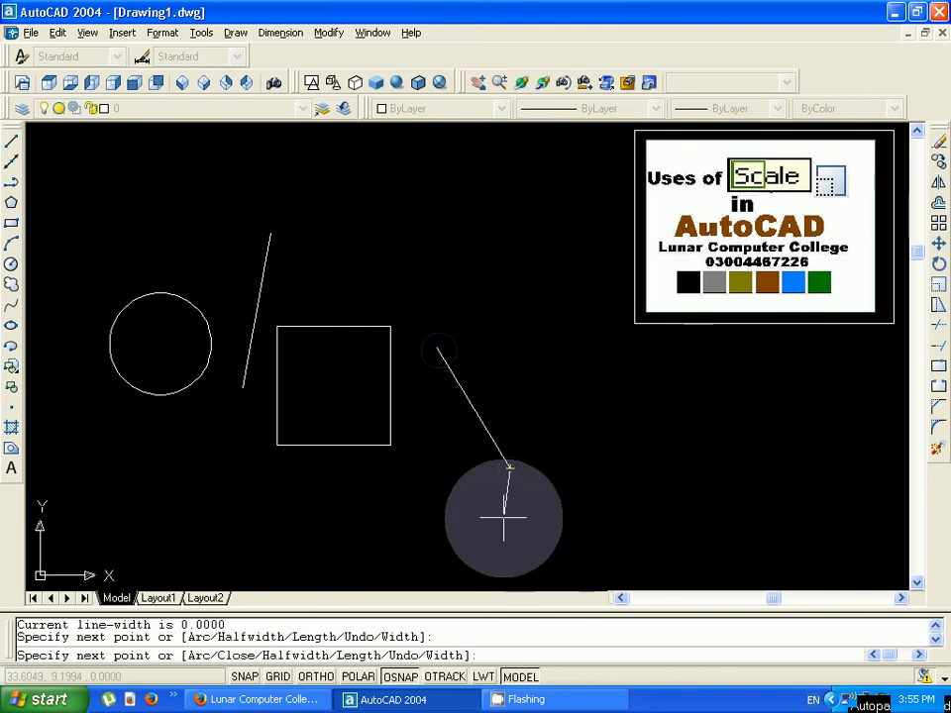
pyautogui.click(474, 537)
pyautogui.press('Escape')
pyautogui.press('Escape')
# - Draw a three-point arc that curves above and to the right of the polyline
pyautogui.write('a')
pyautogui.press('Return')
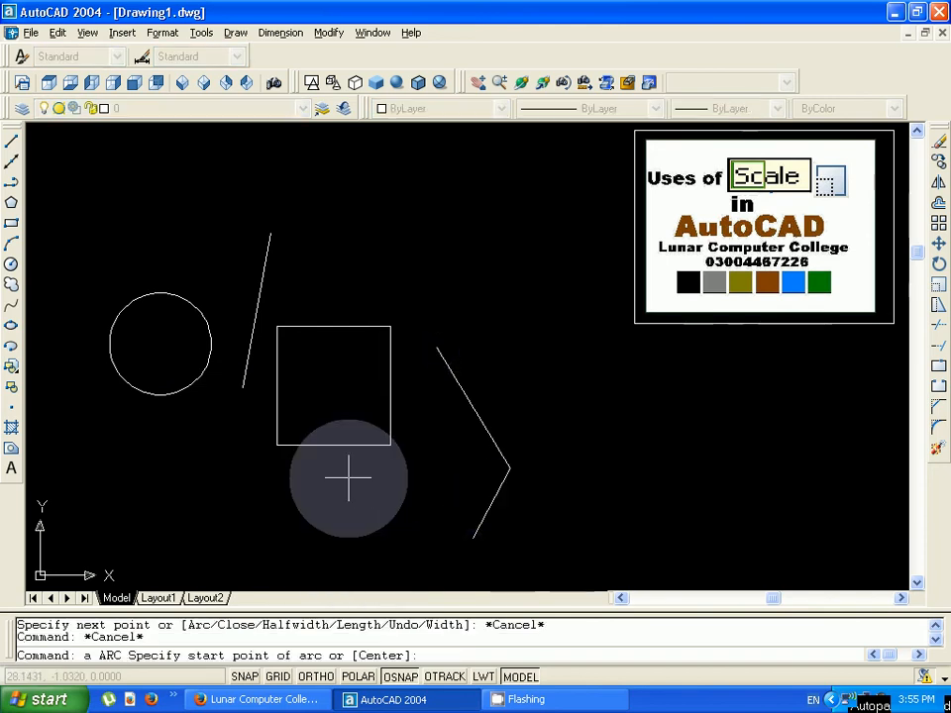
pyautogui.click(437, 233)
pyautogui.click(536, 316)
pyautogui.click(574, 422)
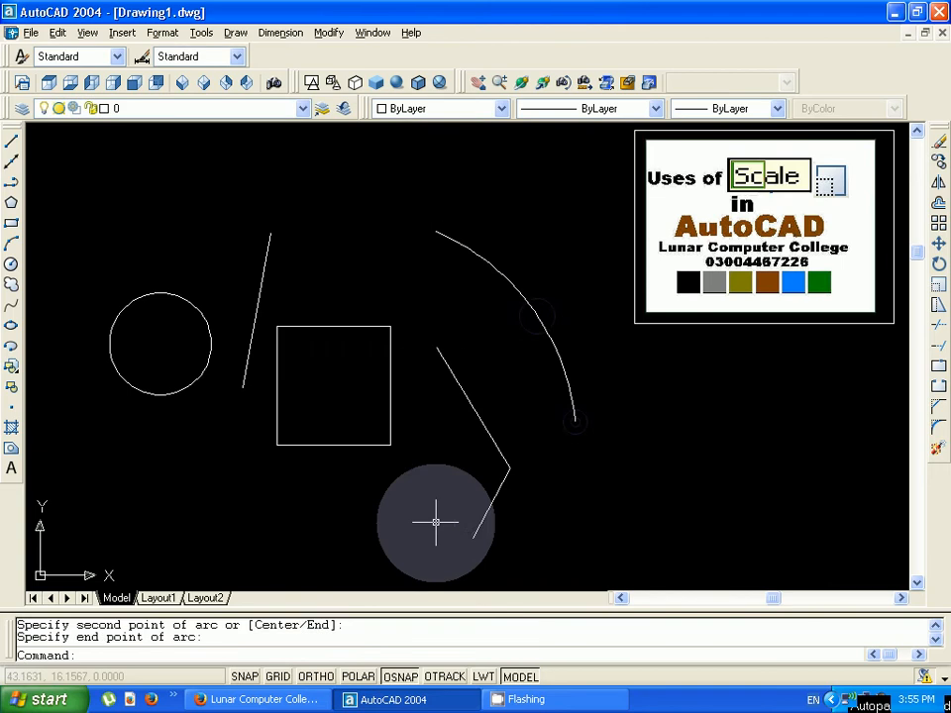
pyautogui.press('Escape')
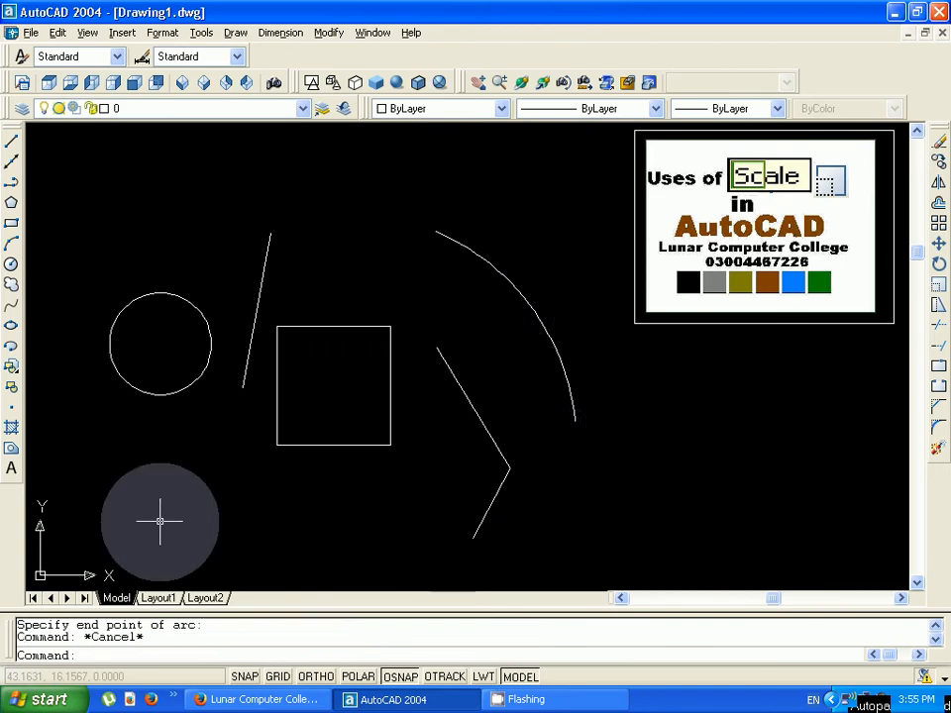
pyautogui.write('sp')
pyautogui.press('Return')
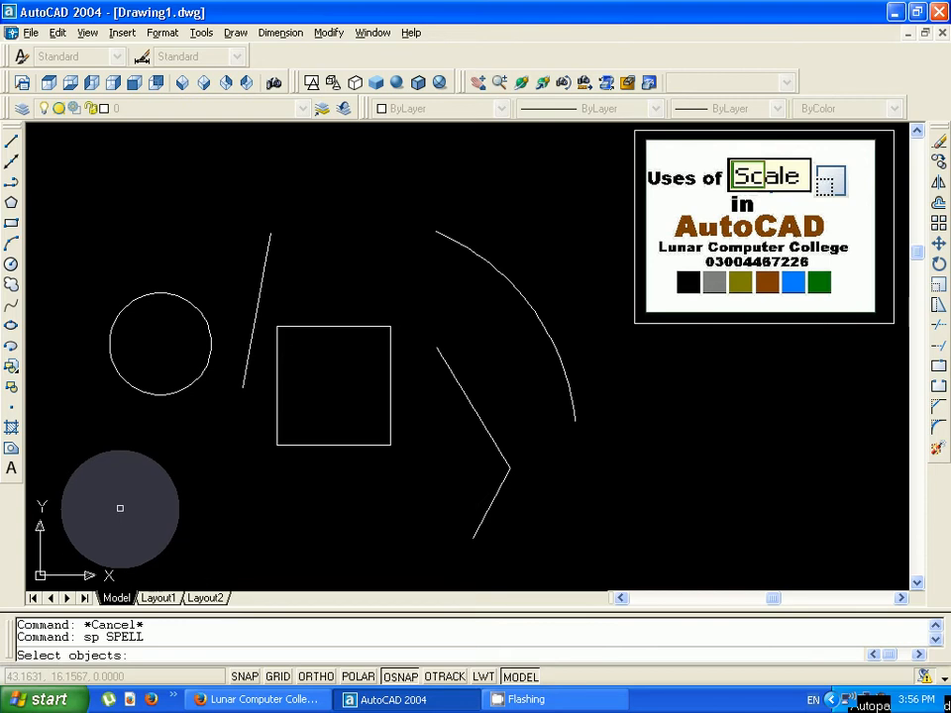
pyautogui.press('Escape')
pyautogui.press('Escape')
# - Draw a tilted ellipse to the right of the polyline, below the end of the arc
pyautogui.write('el')
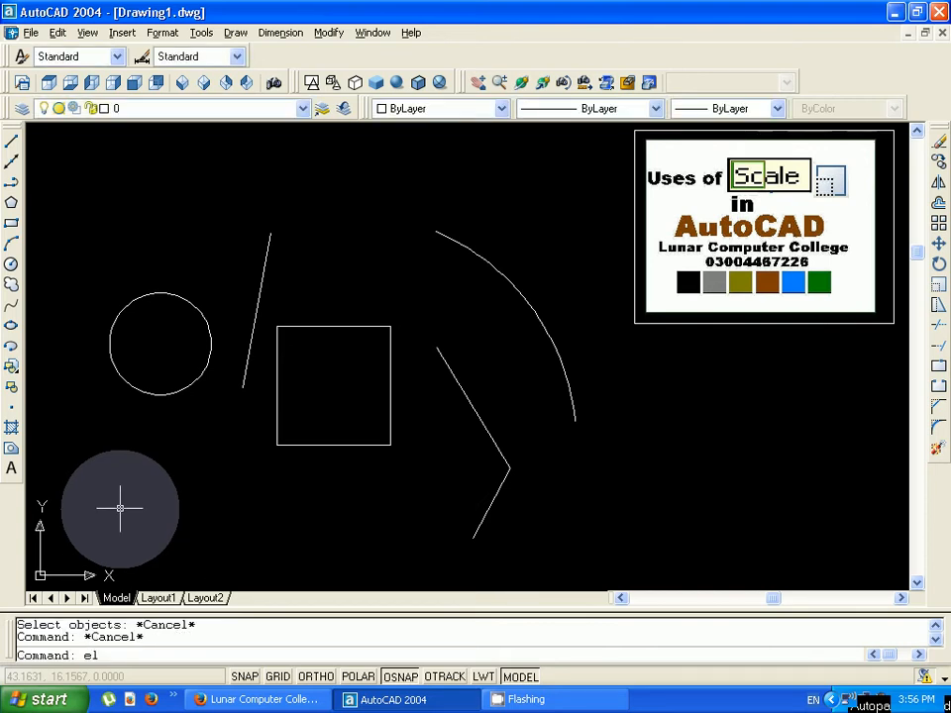
pyautogui.press('Return')
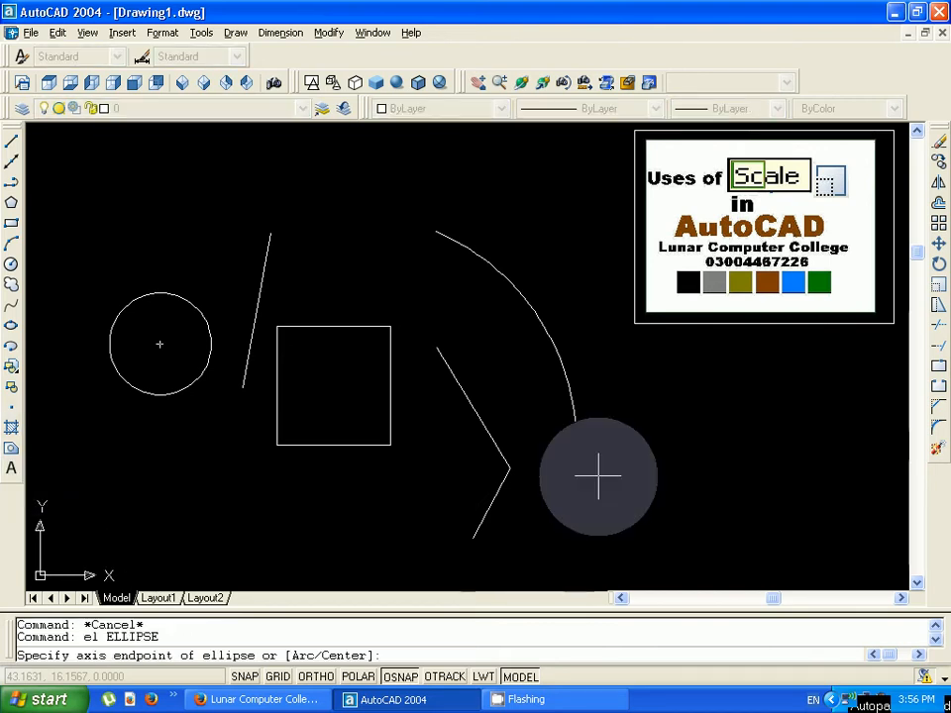
pyautogui.click(615, 441)
pyautogui.click(662, 497)
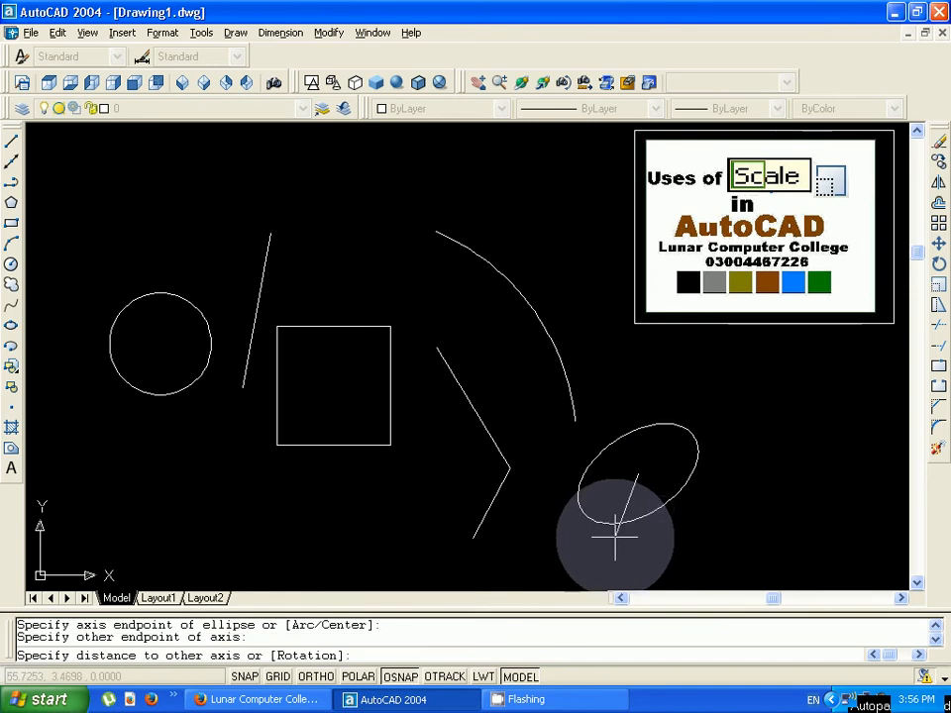
pyautogui.click(619, 530)
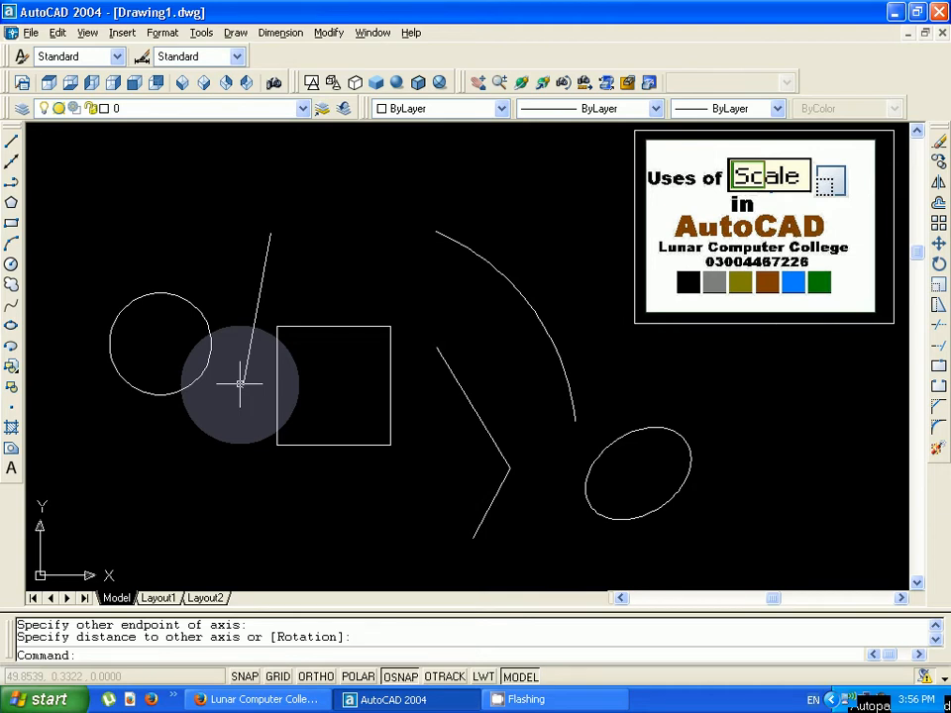
# - Stretch the rectangle's lower-right corner outward by its grip, and undo the grip edit
pyautogui.click(328, 446)
pyautogui.click(391, 445)
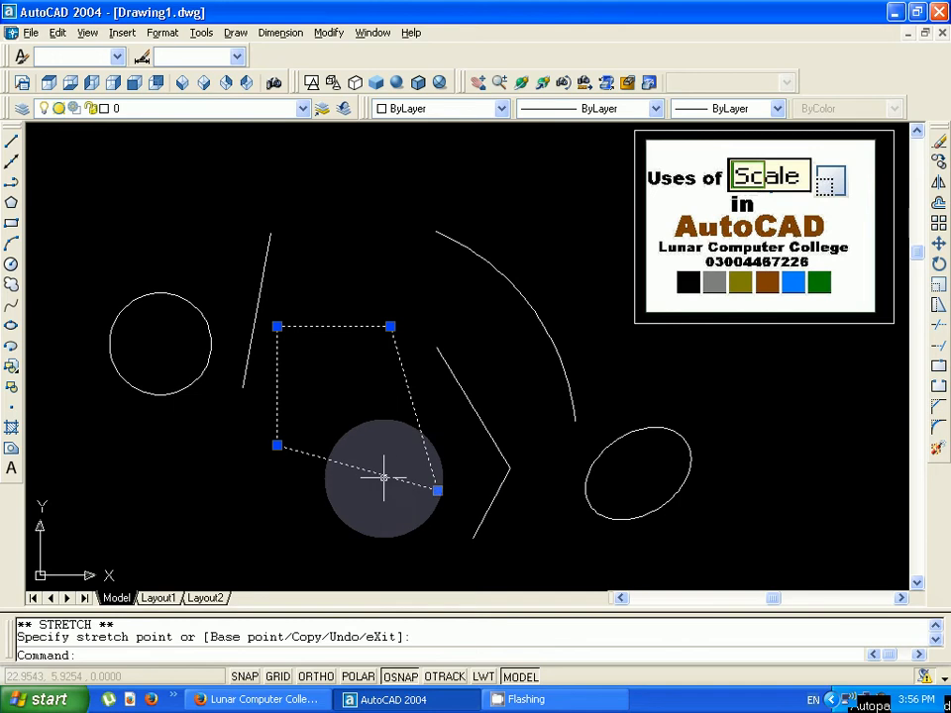
pyautogui.hotkey('ctrl', 'z')
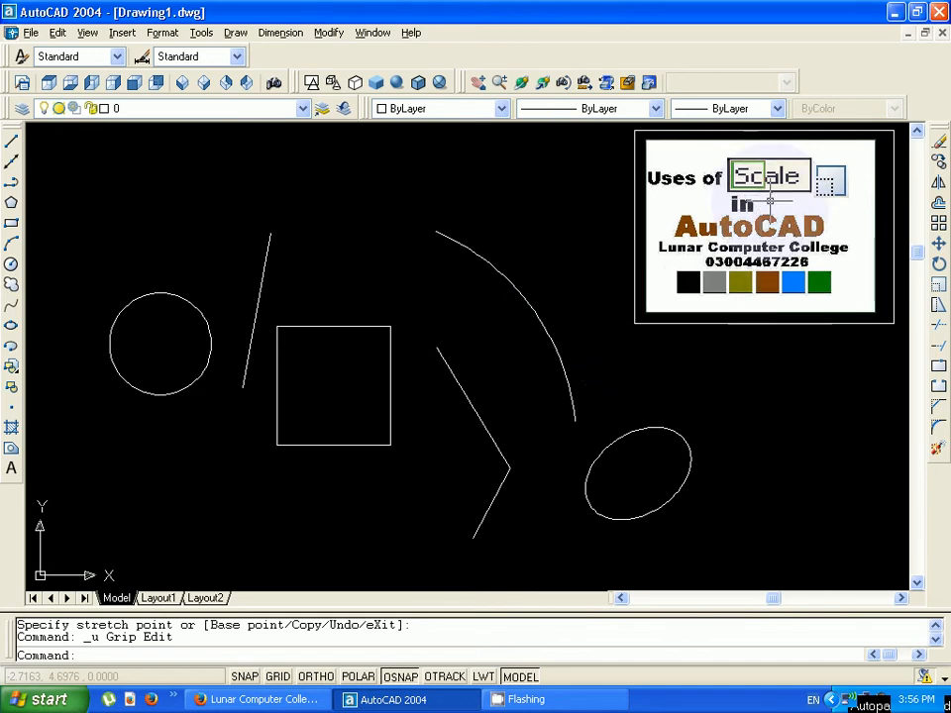
# - Examine the Scale title picture and its command icon up close, and return to an overview of all shapes
pyautogui.scroll(4, 770, 201)
pyautogui.moveTo(744, 222); pyautogui.dragTo(657, 380, button='middle')
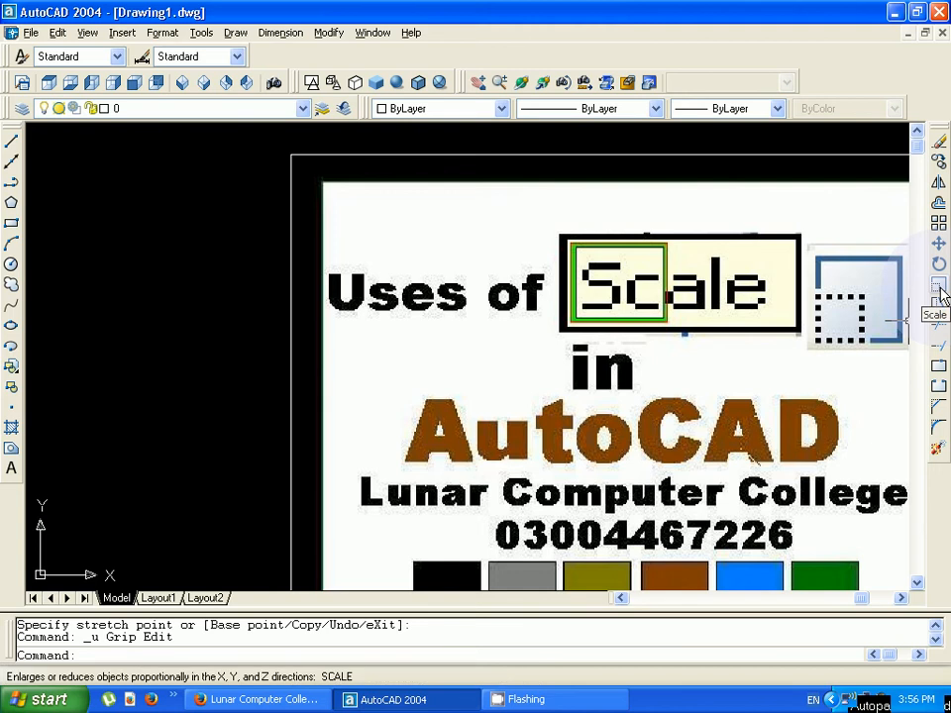
pyautogui.scroll(-5, 854, 297)
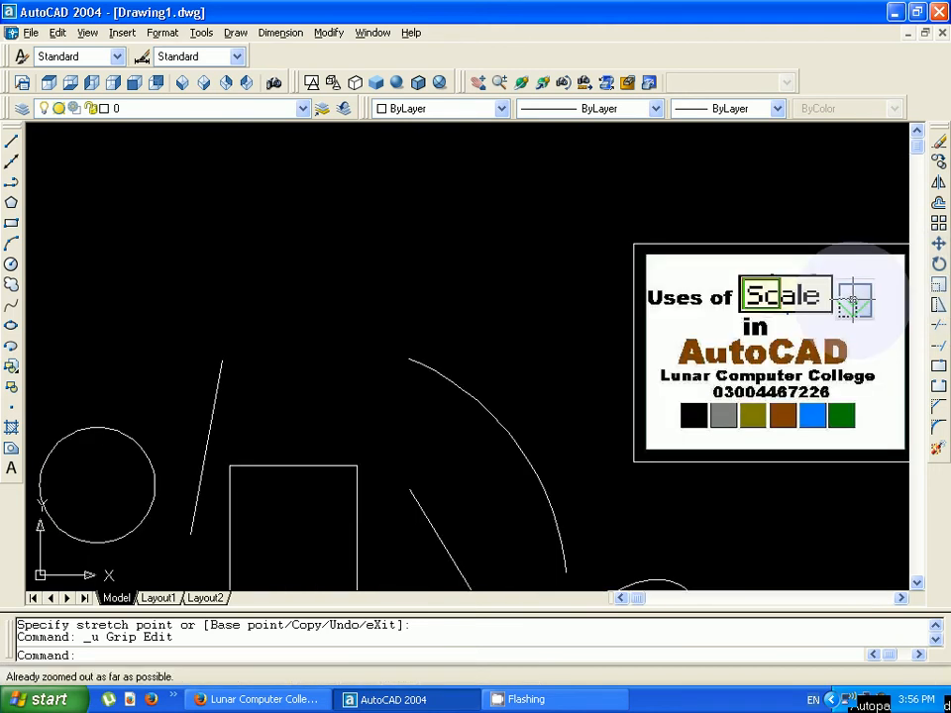
pyautogui.moveTo(613, 383); pyautogui.dragTo(594, 273, button='middle')
pyautogui.scroll(-2, 582, 285)
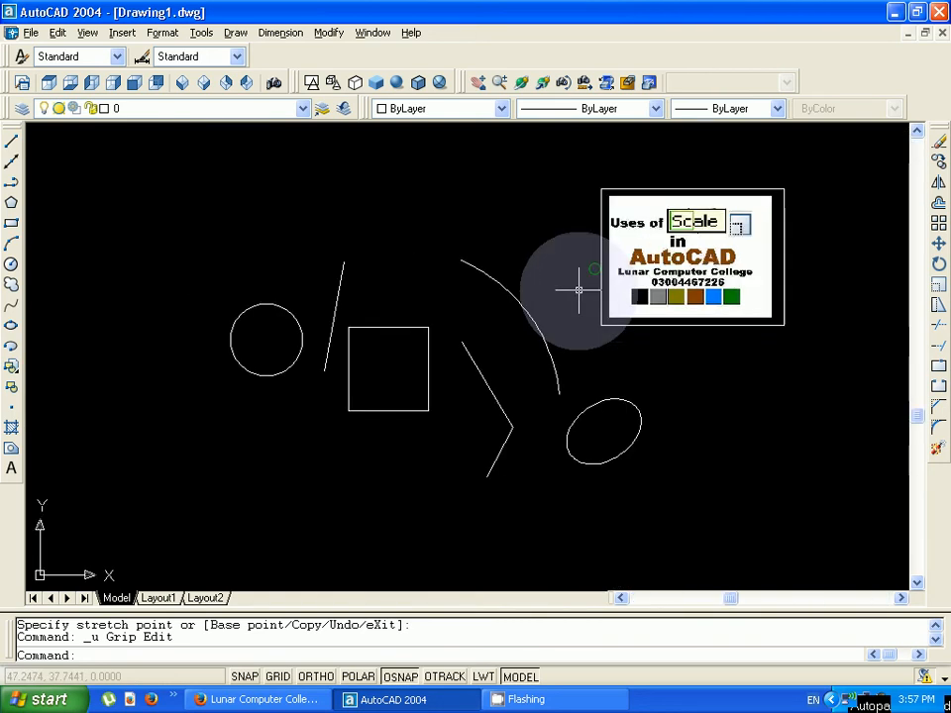
pyautogui.moveTo(540, 301)
pyautogui.mouseDown(button='middle')
pyautogui.moveTo(546, 288)
pyautogui.moveTo(635, 247)
pyautogui.mouseUp(button='middle')
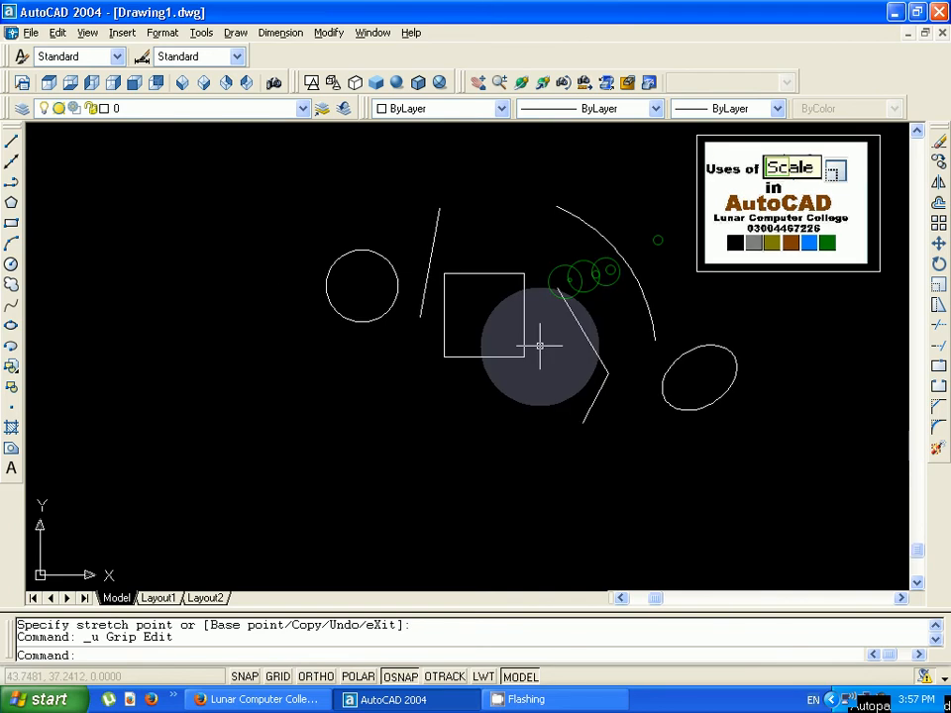
pyautogui.scroll(2, 540, 346)
pyautogui.moveTo(541, 333)
pyautogui.mouseDown(button='middle')
pyautogui.moveTo(502, 395)
pyautogui.moveTo(458, 417)
pyautogui.mouseUp(button='middle')
pyautogui.moveTo(605, 371); pyautogui.dragTo(579, 378, button='middle')
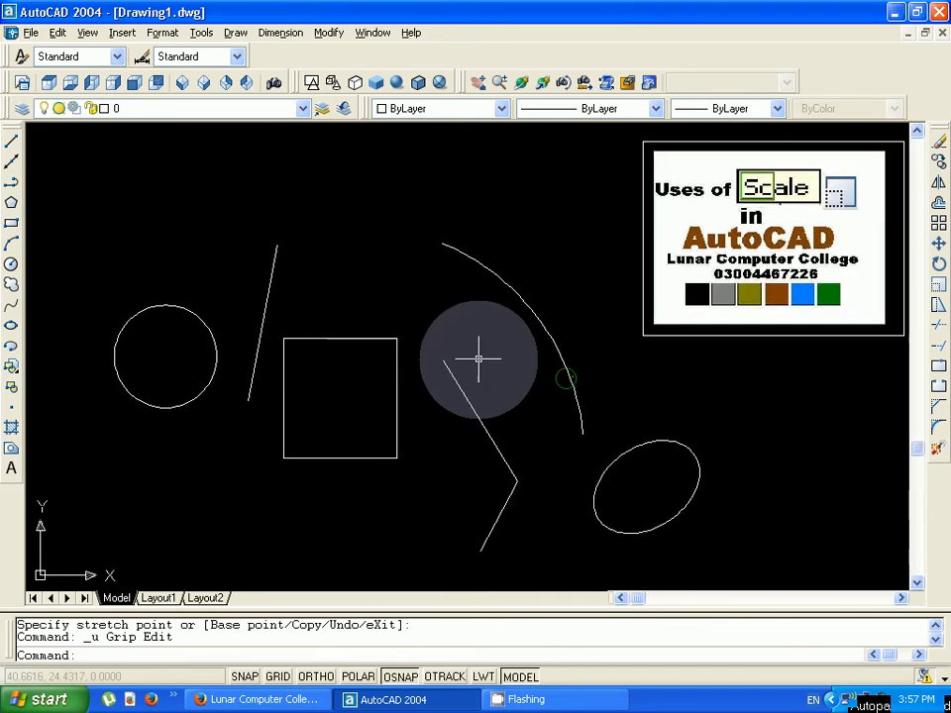
# - Scale the rectangle up to roughly twice its size, using a base point near its center
pyautogui.press('Escape')
pyautogui.press('Escape')
pyautogui.write('s')
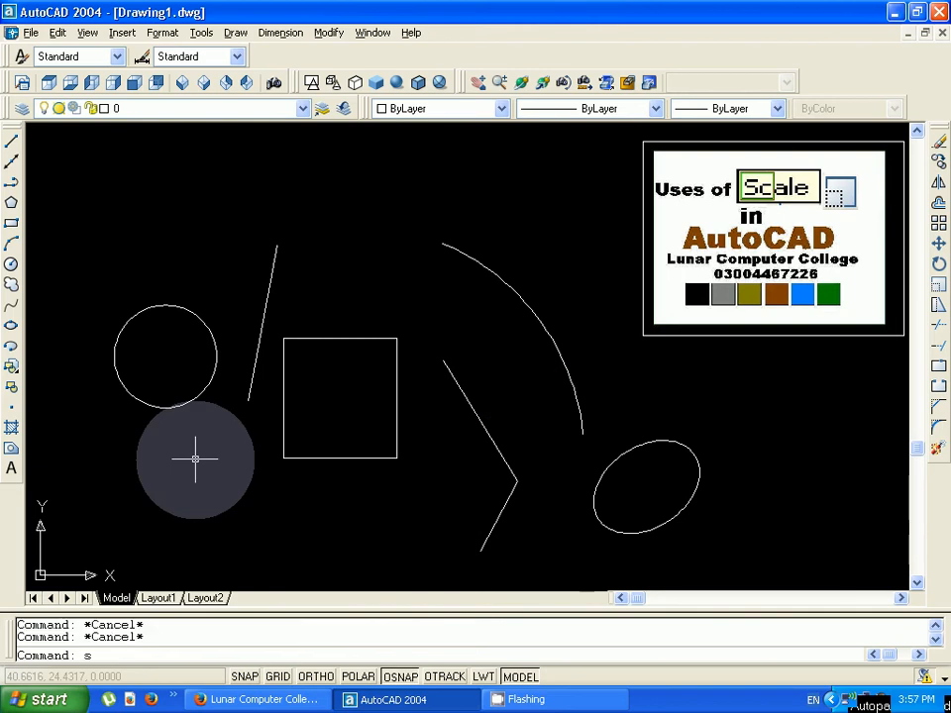
pyautogui.write('c')
pyautogui.press('Return')
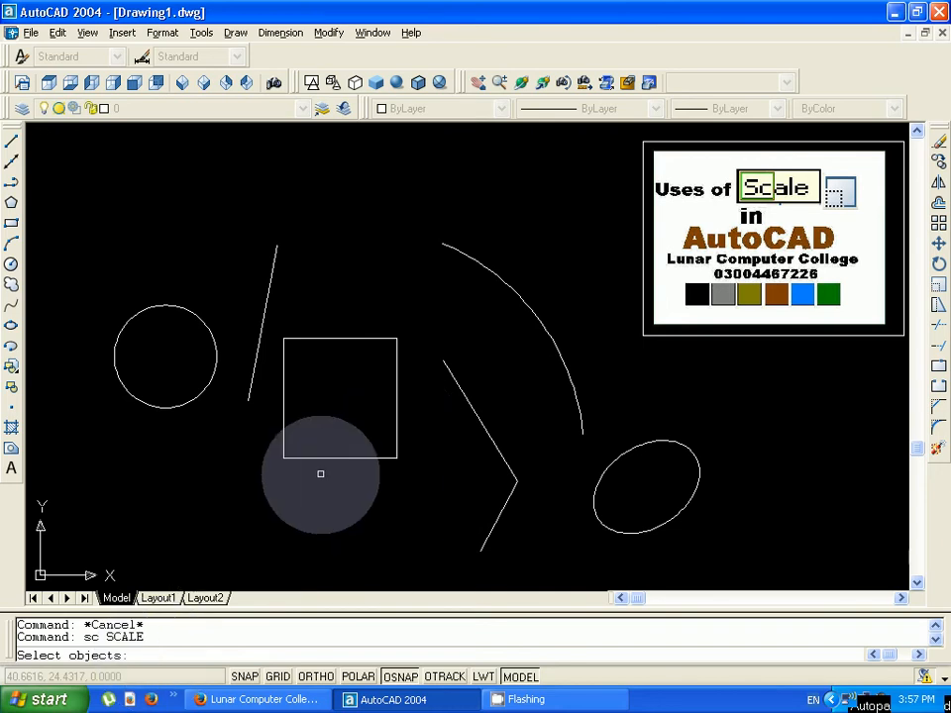
pyautogui.click(329, 458)
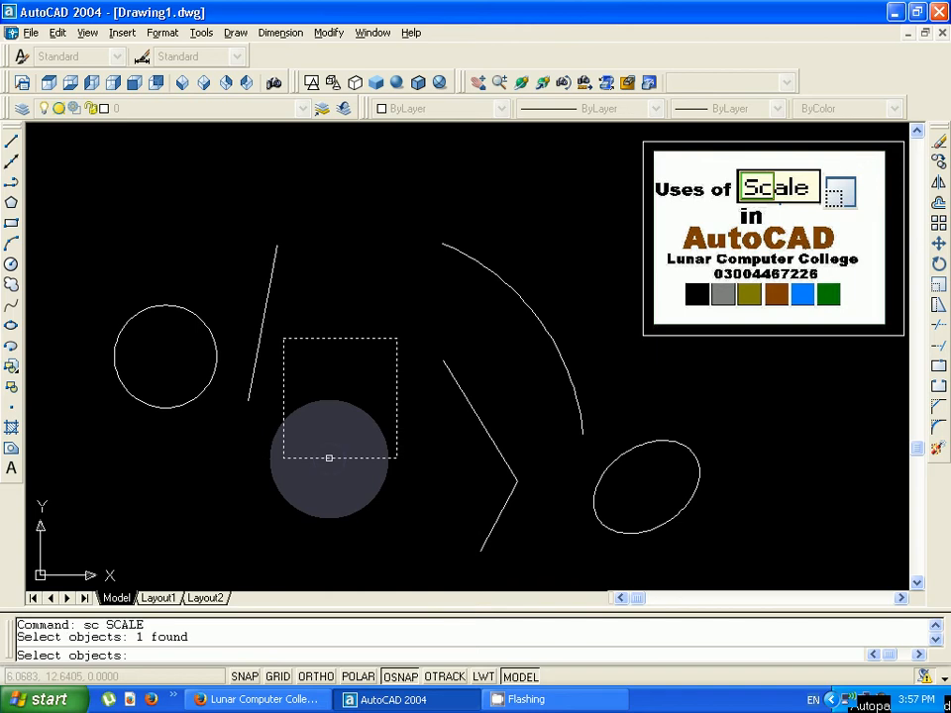
pyautogui.press('Return')
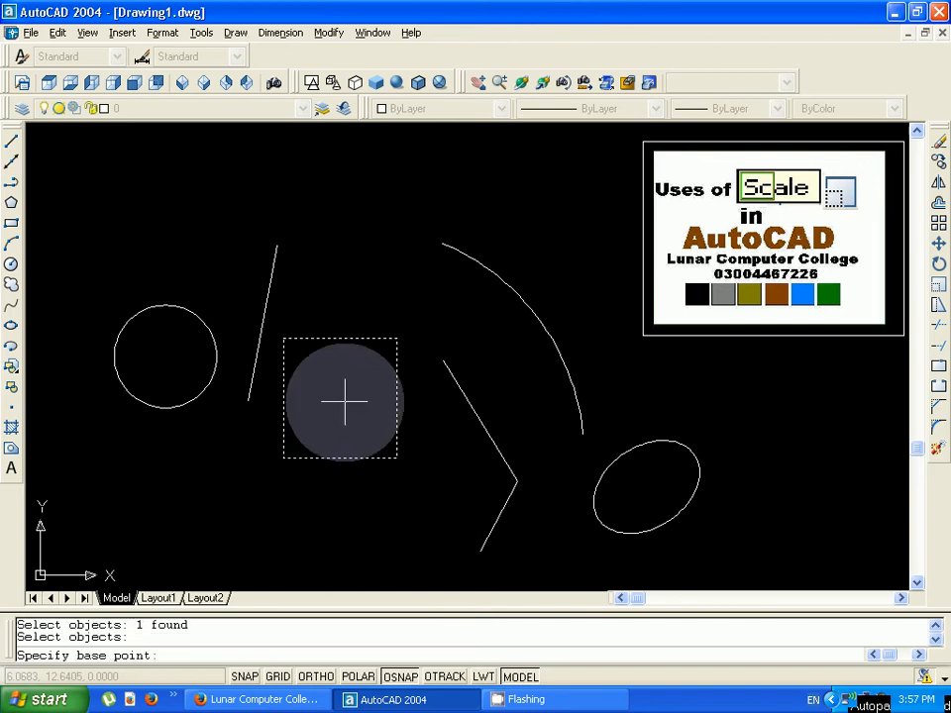
pyautogui.click(343, 404)
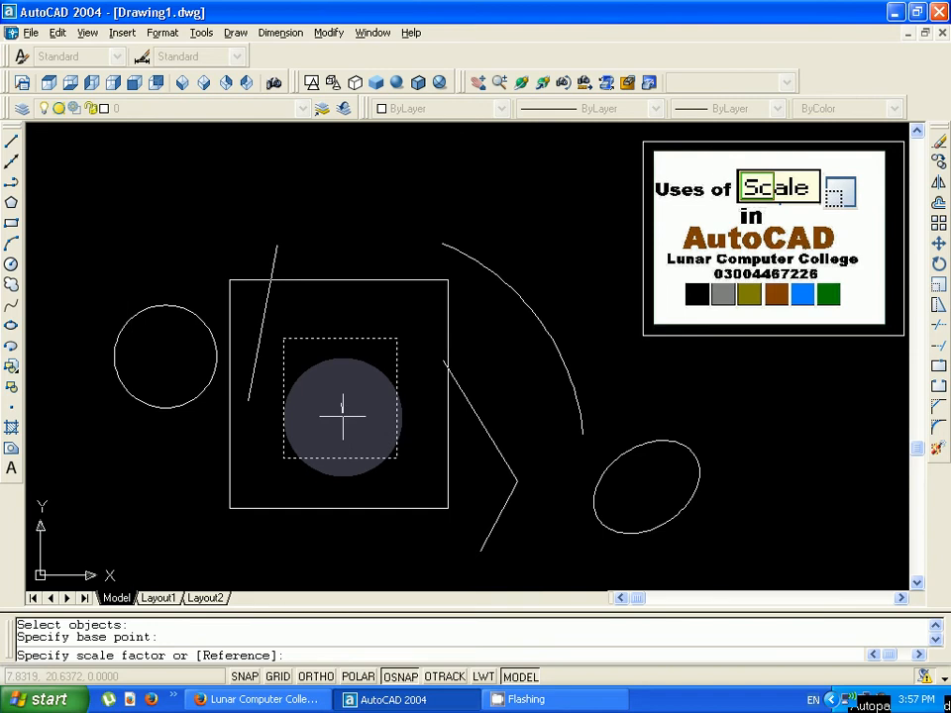
pyautogui.click(342, 418)
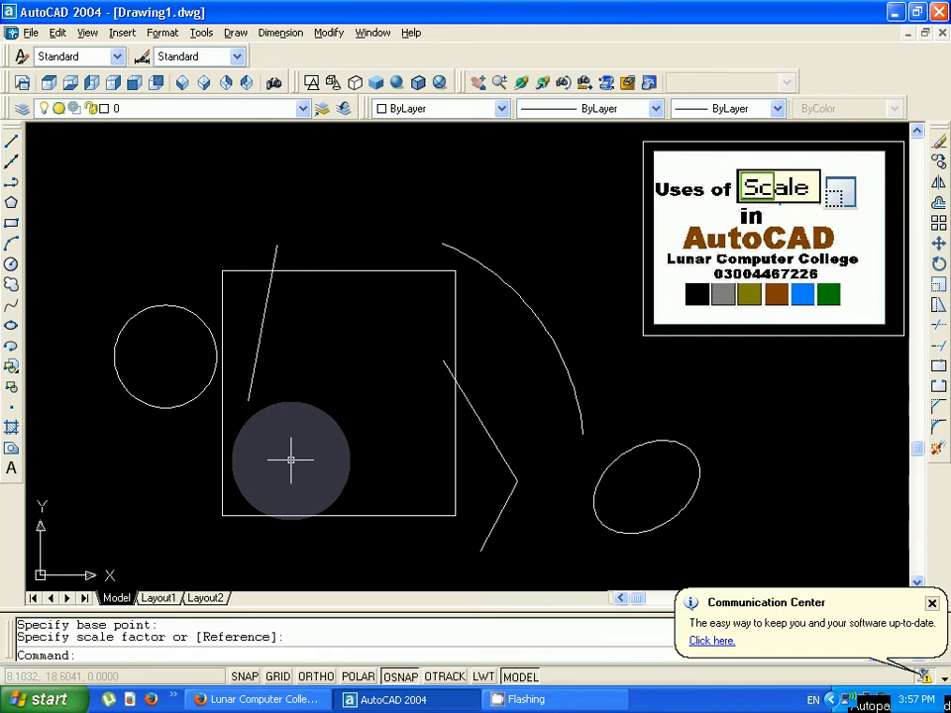
# - Scale the circle up to roughly two and a half times its size about its center
pyautogui.write('sc')
pyautogui.press('Return')
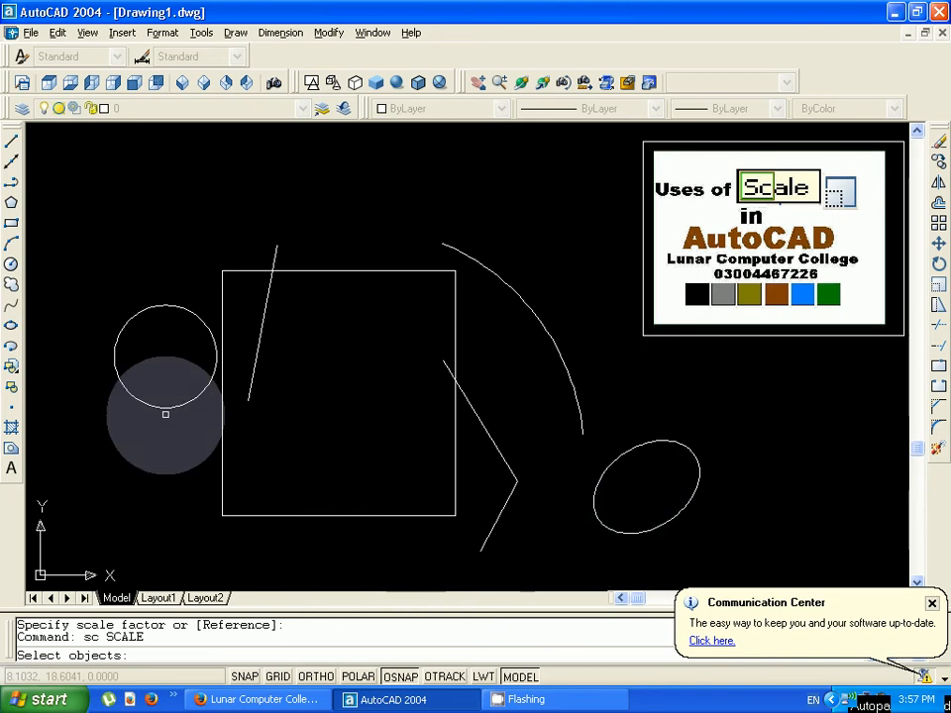
pyautogui.click(165, 406)
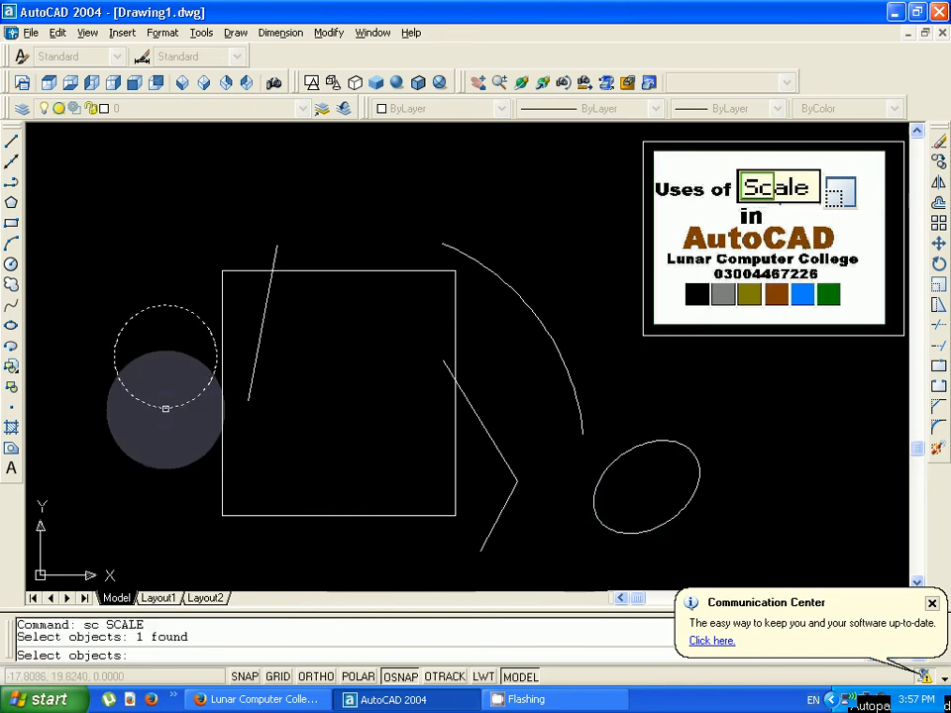
pyautogui.press('Return')
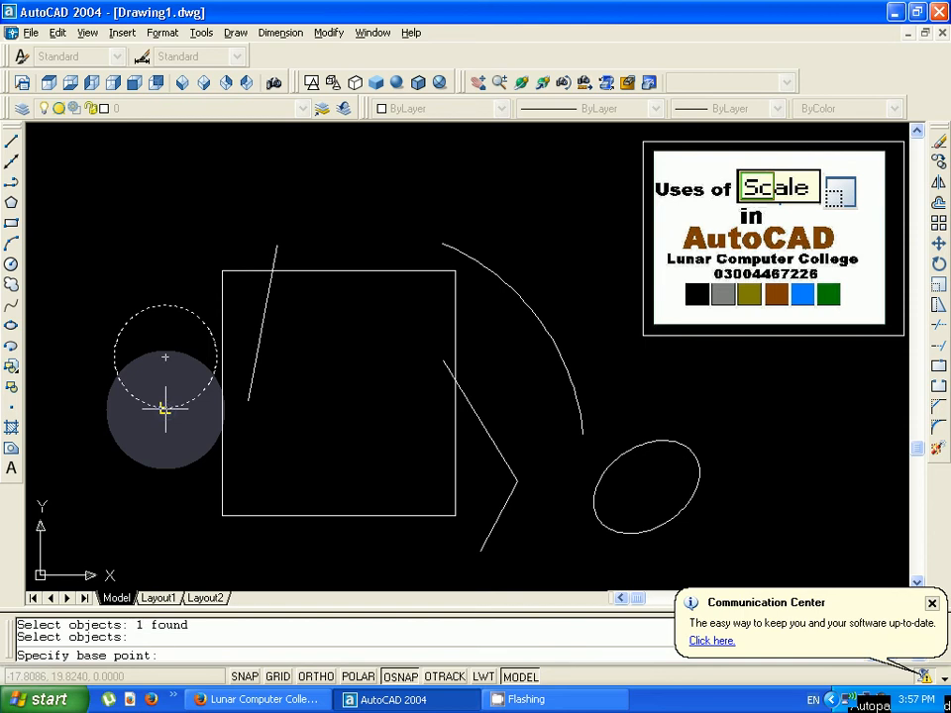
pyautogui.click(165, 355)
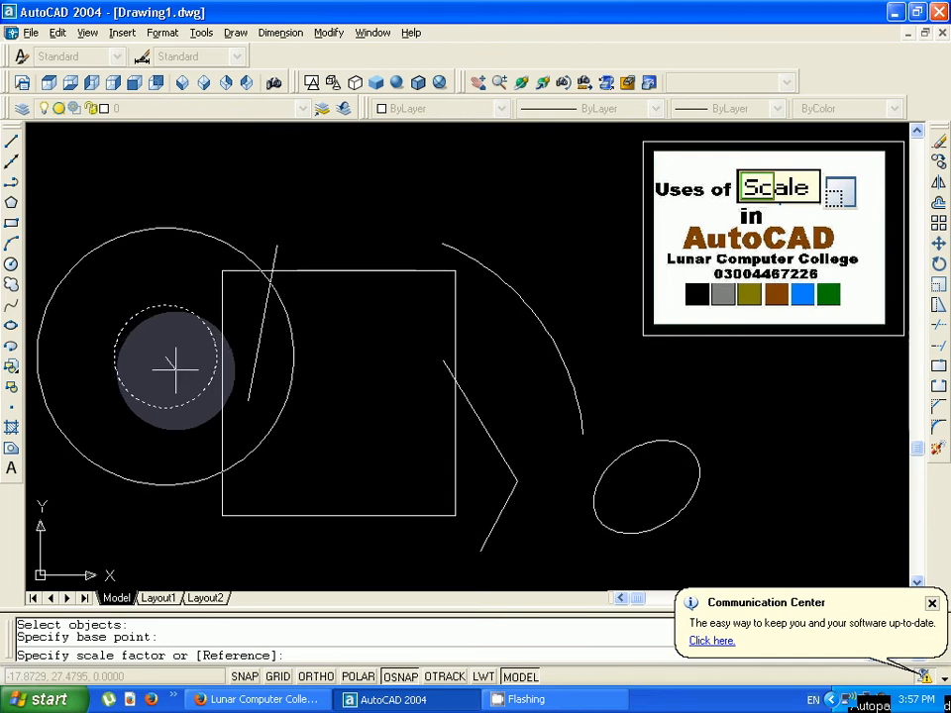
pyautogui.click(175, 369)
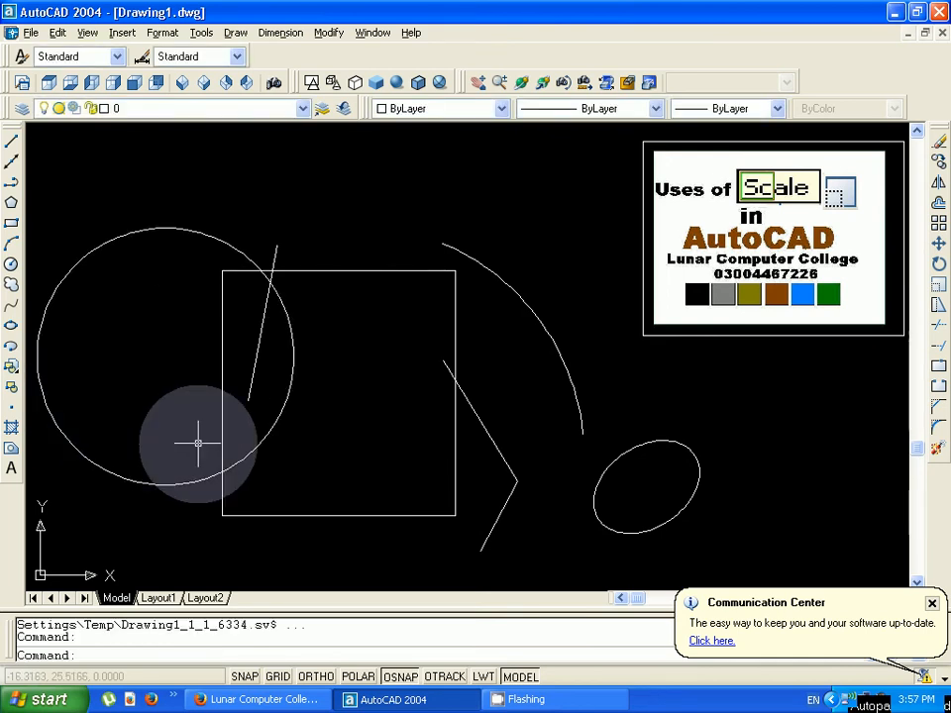
pyautogui.press('Escape')
pyautogui.press('Escape')
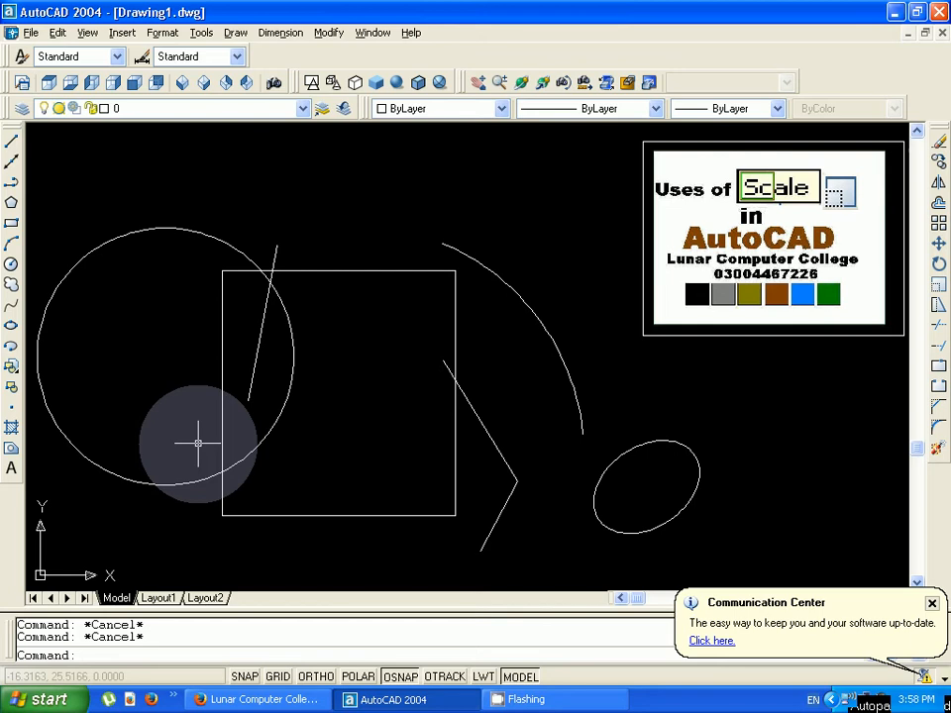
# - Scale the rectangle about its lower-right corner by a freely picked factor, and undo the scaling
pyautogui.write('s')
pyautogui.write('c')
pyautogui.press('Return')
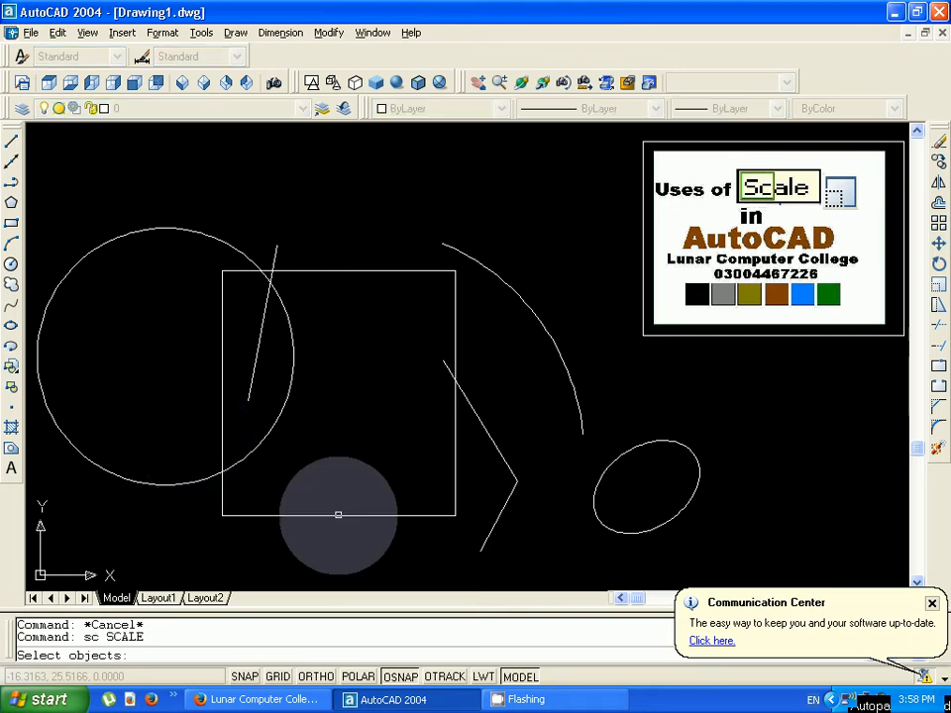
pyautogui.click(337, 515)
pyautogui.press('Return')
pyautogui.click(455, 515)
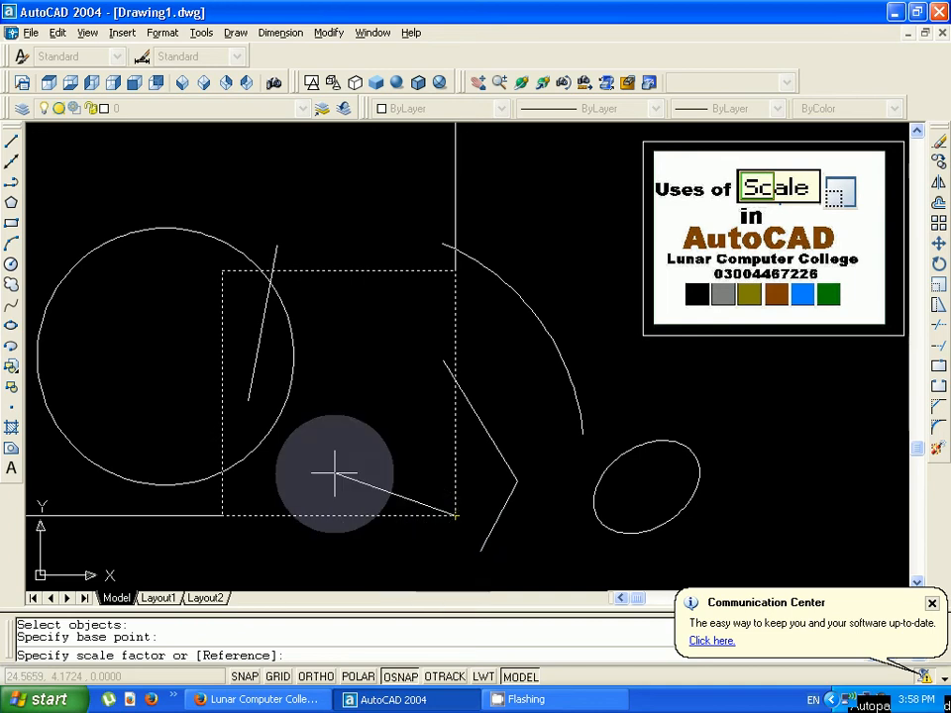
pyautogui.click(447, 506)
pyautogui.write('u')
pyautogui.press('Return')
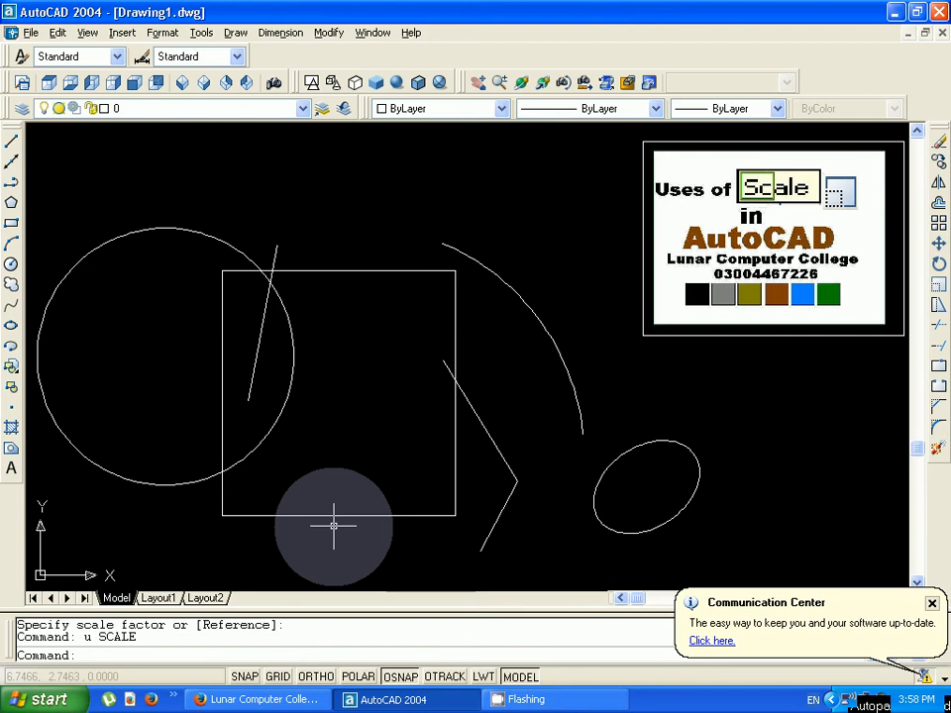
# - Scale the rectangle by a factor of 5 about its lower-right corner, and undo the enlargement
pyautogui.write('sc')
pyautogui.press('Return')
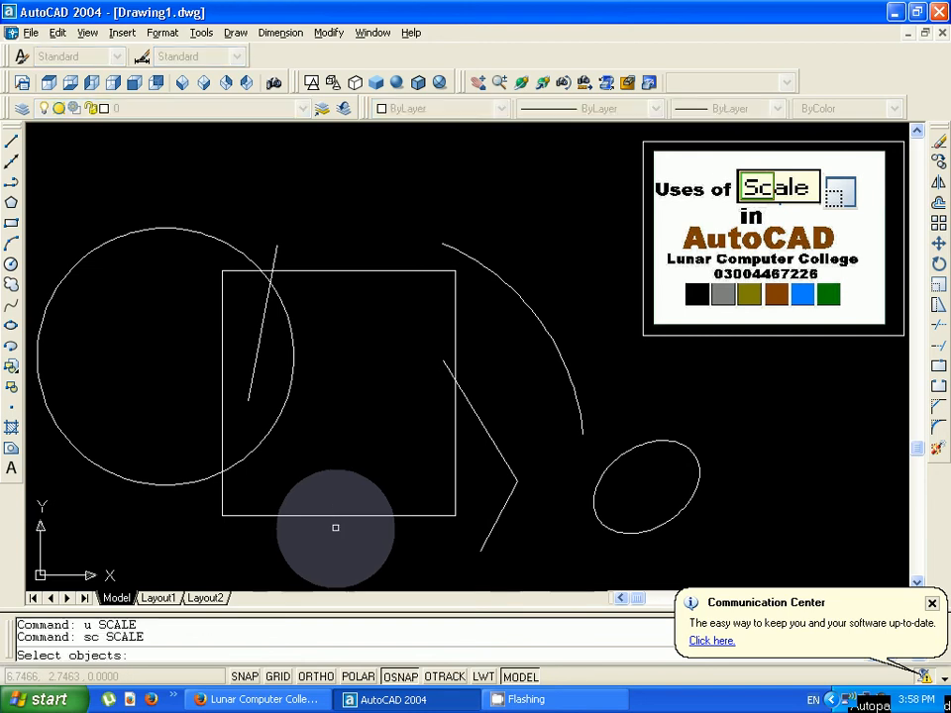
pyautogui.doubleClick(366, 516)
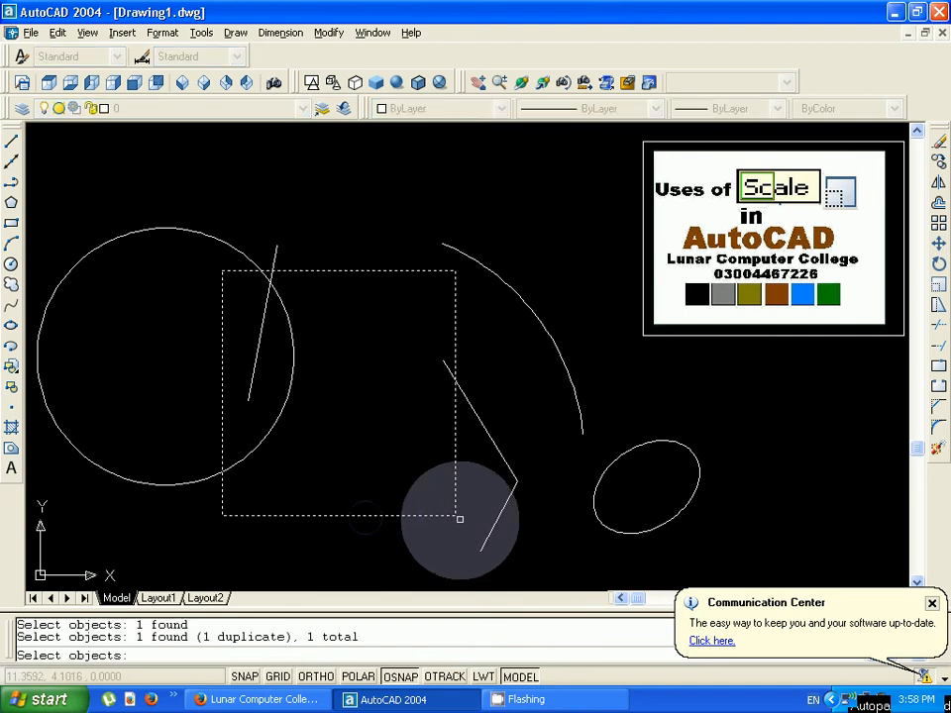
pyautogui.press('Return')
pyautogui.click(455, 515)
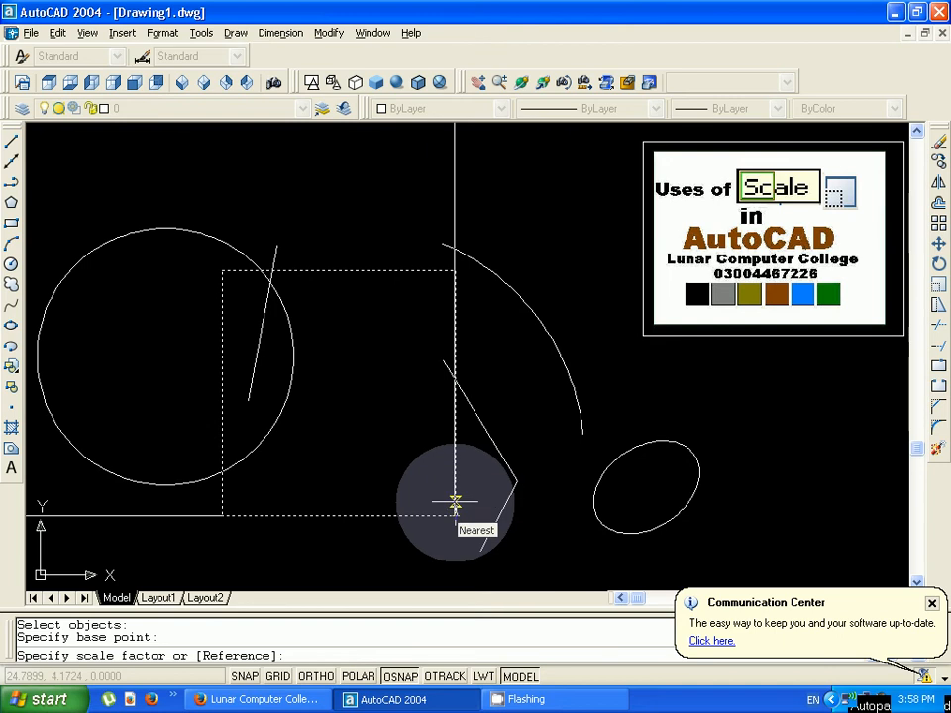
pyautogui.write('5')
pyautogui.press('Return')
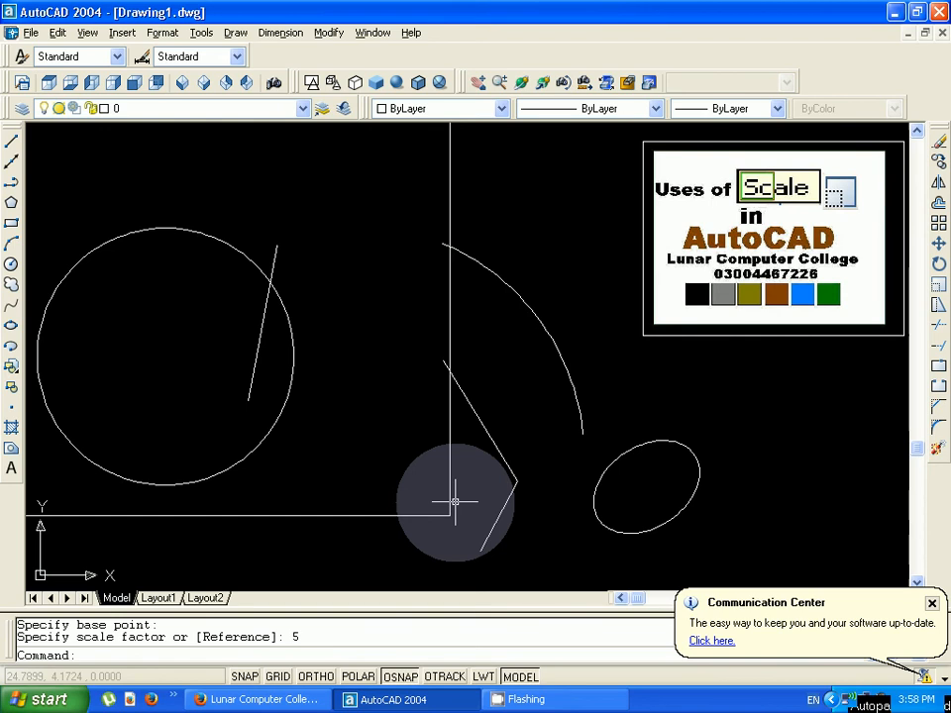
pyautogui.write('u')
pyautogui.press('Return')
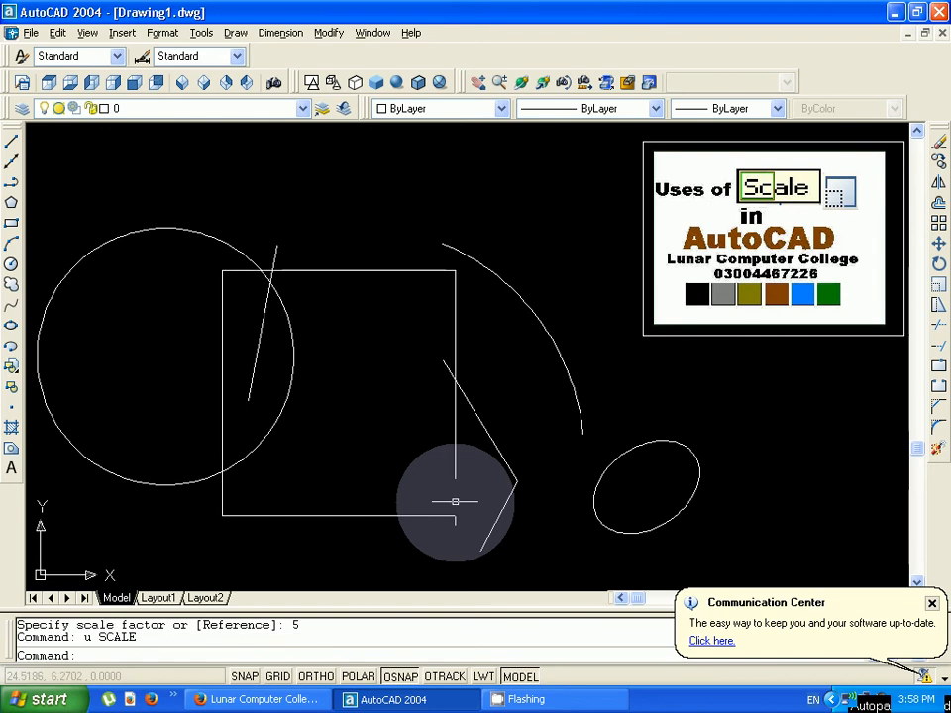
pyautogui.press('Escape')
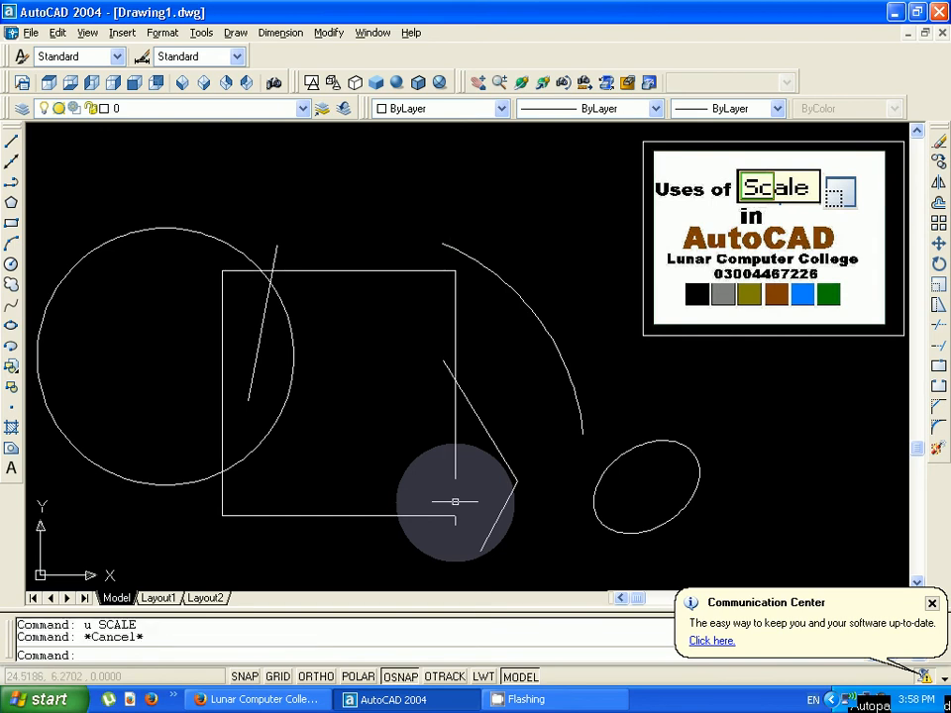
pyautogui.press('Escape')
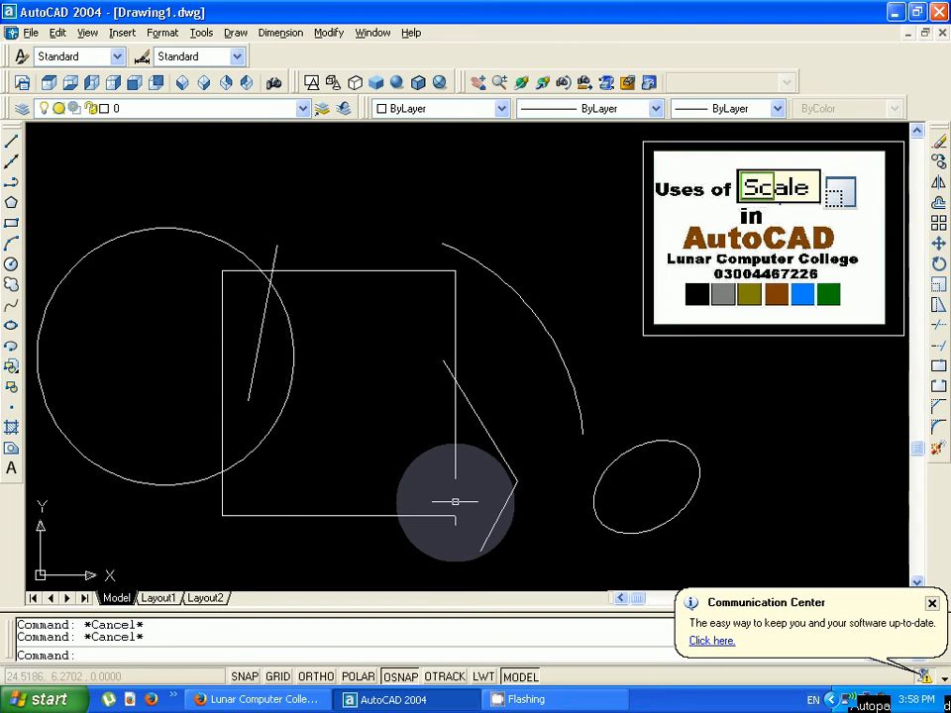
pyautogui.write('sc')
pyautogui.press('Return')
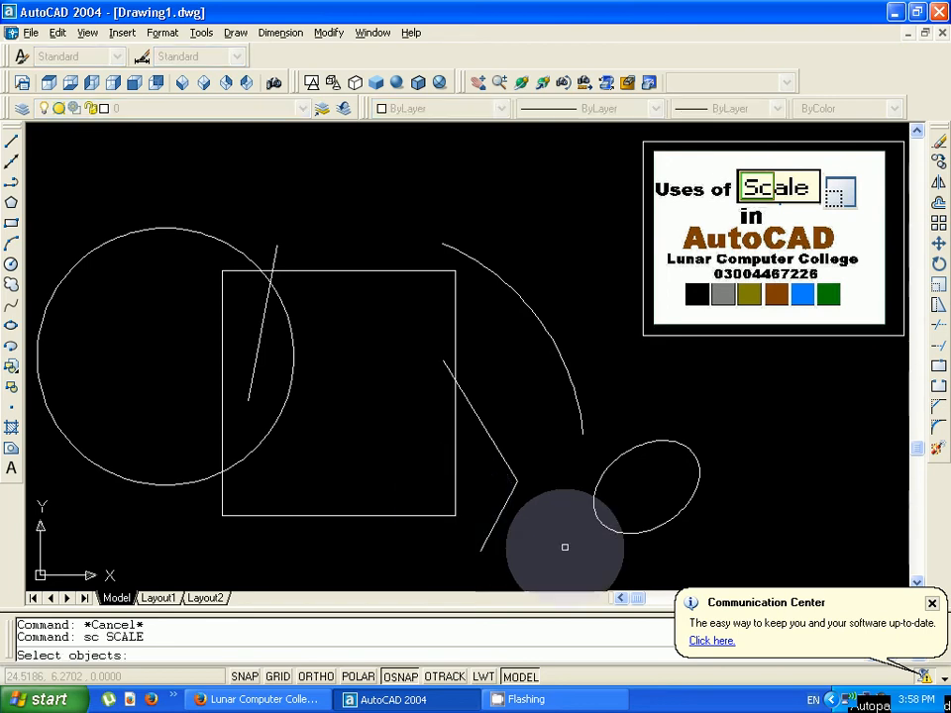
pyautogui.click(608, 528)
pyautogui.press('Return')
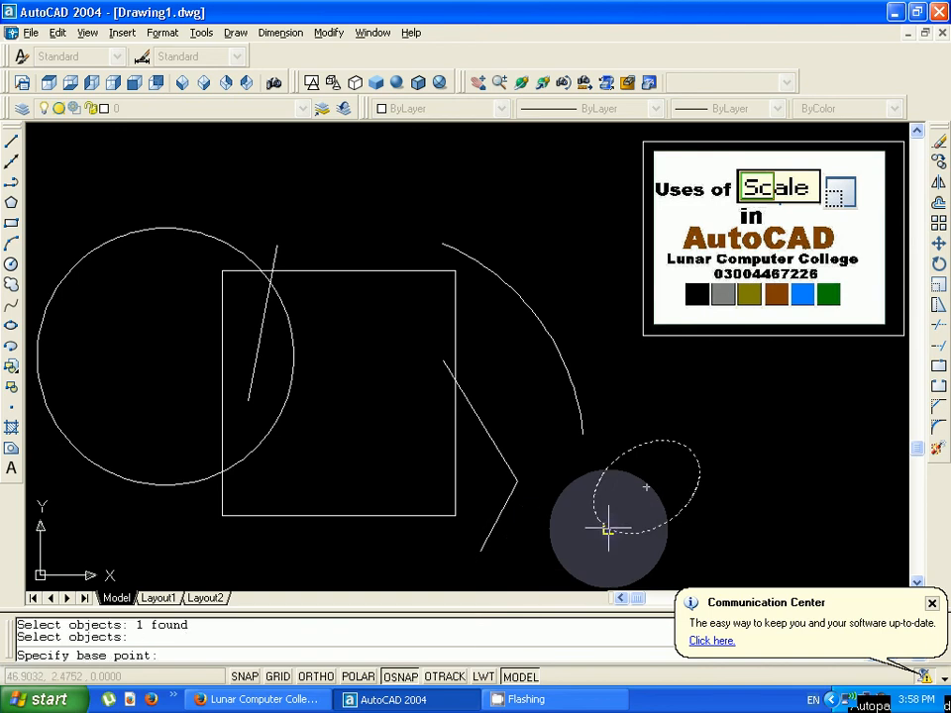
pyautogui.click(608, 530)
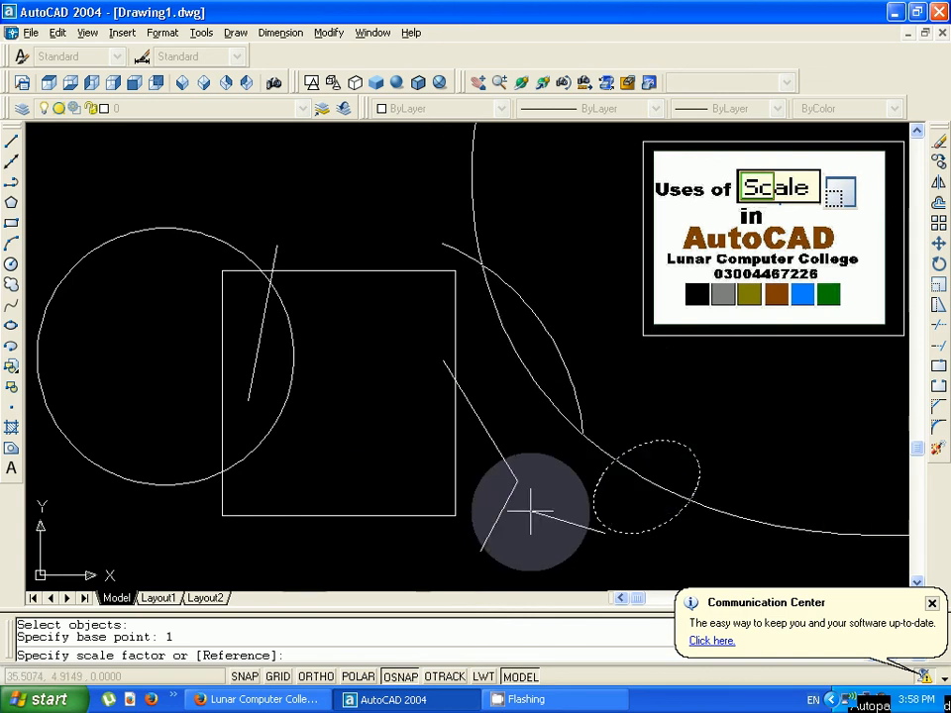
pyautogui.press('Escape')
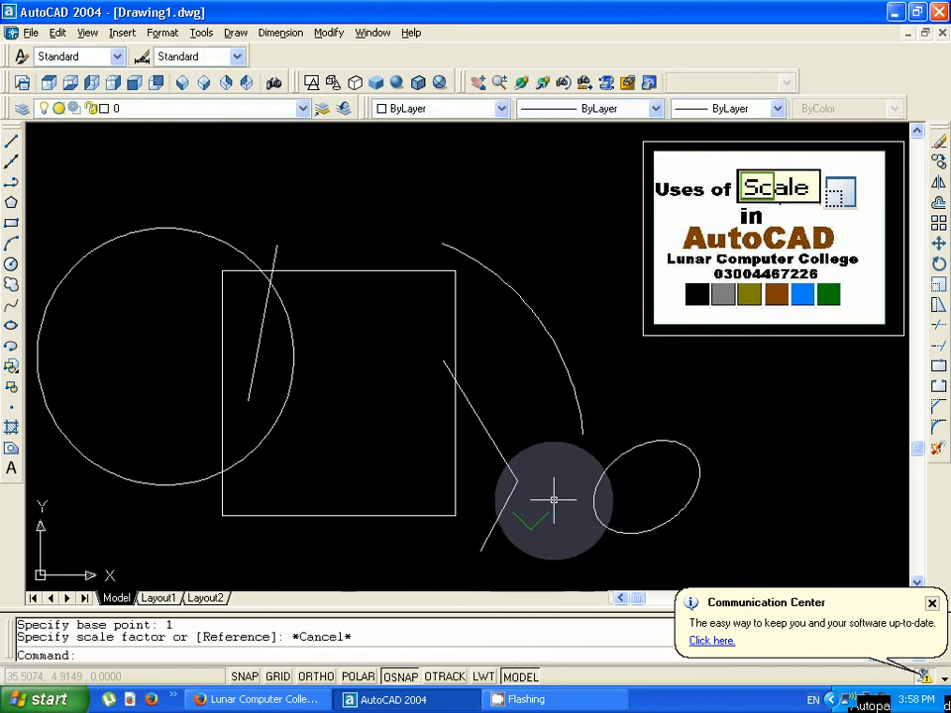
# - Scale the ellipse by a factor of 1, using its center as the base point
pyautogui.write('sc')
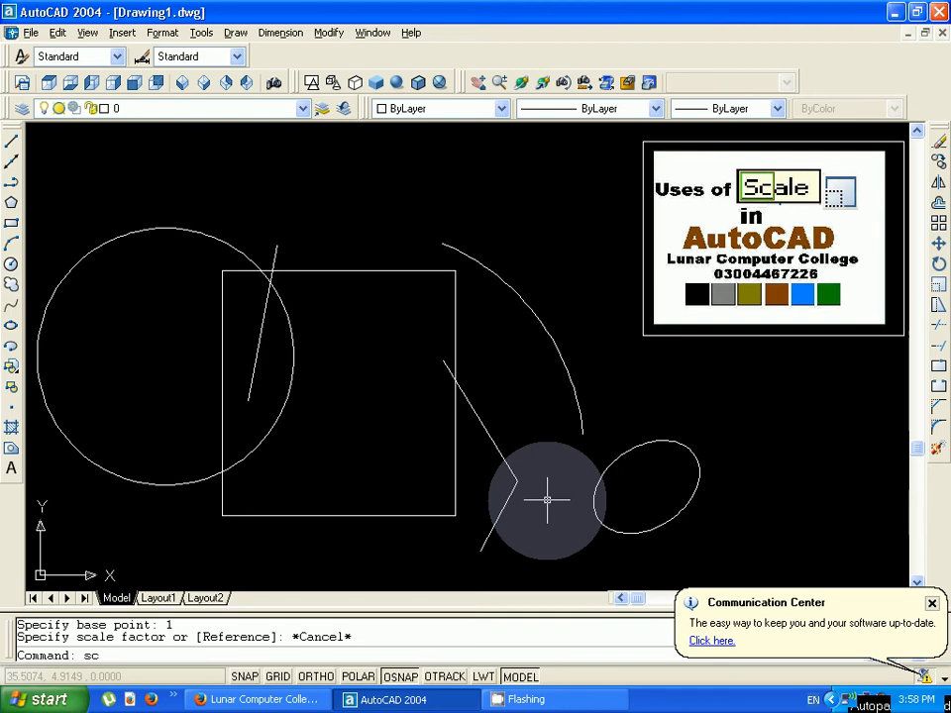
pyautogui.press('Return')
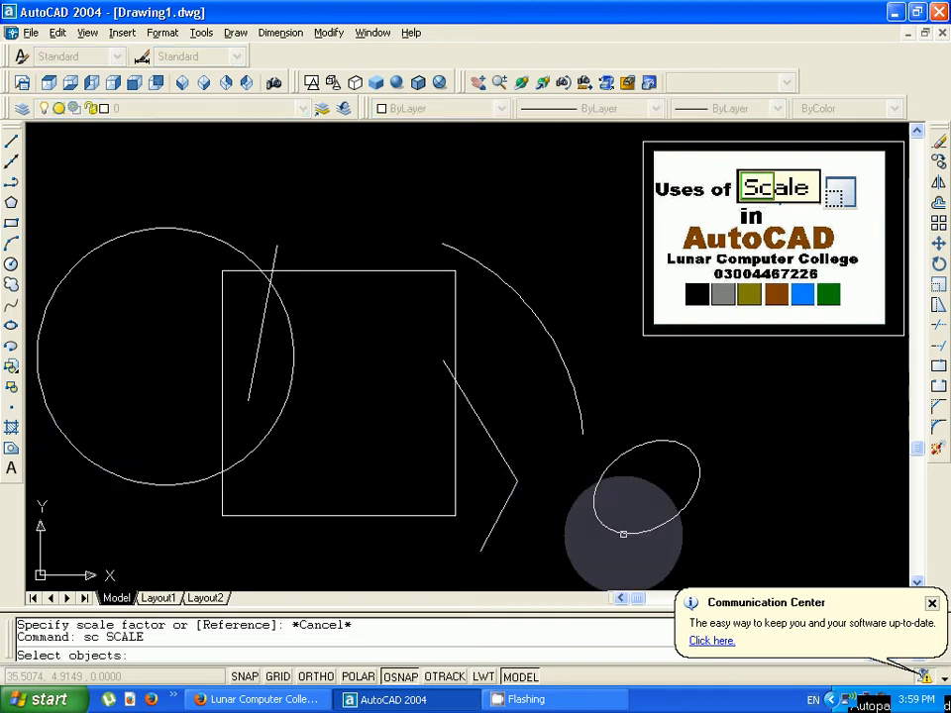
pyautogui.click(623, 533)
pyautogui.press('Return')
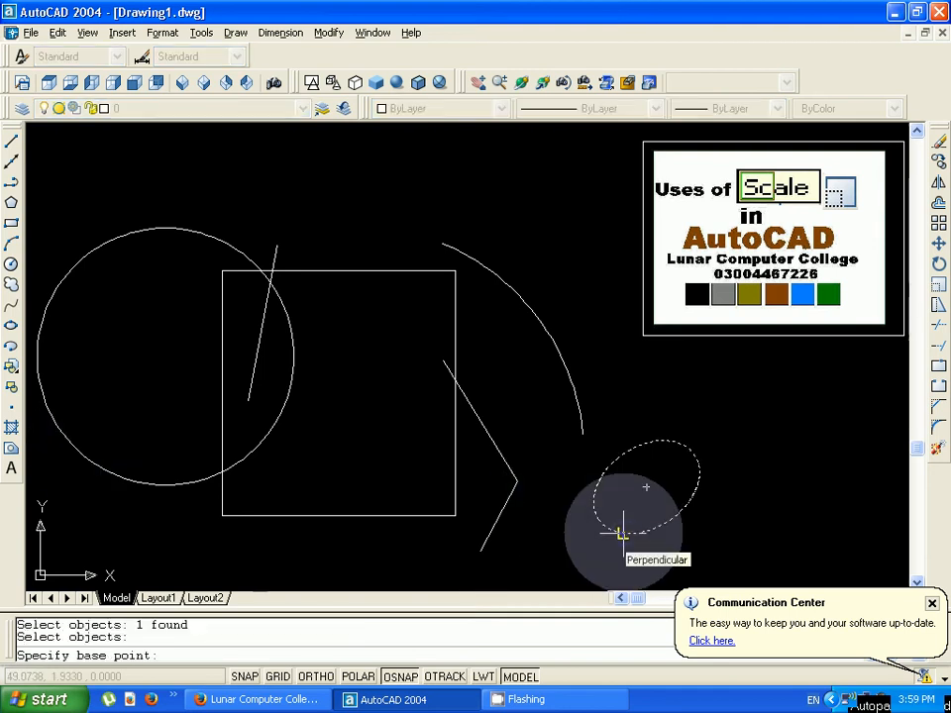
pyautogui.click(645, 487)
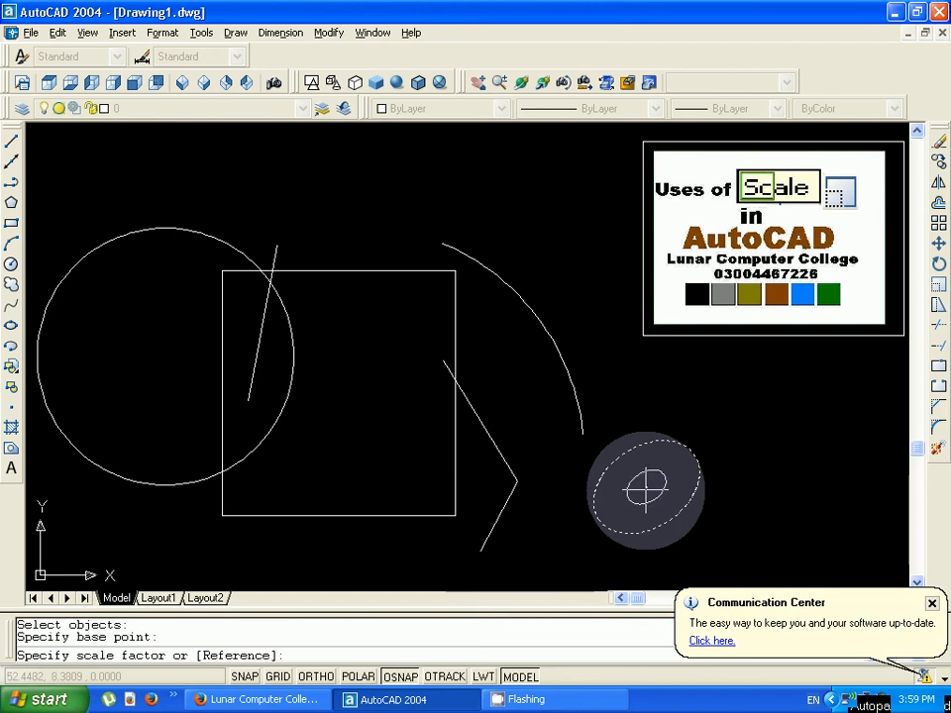
pyautogui.write('1')
pyautogui.press('Return')
pyautogui.rightClick(646, 487)
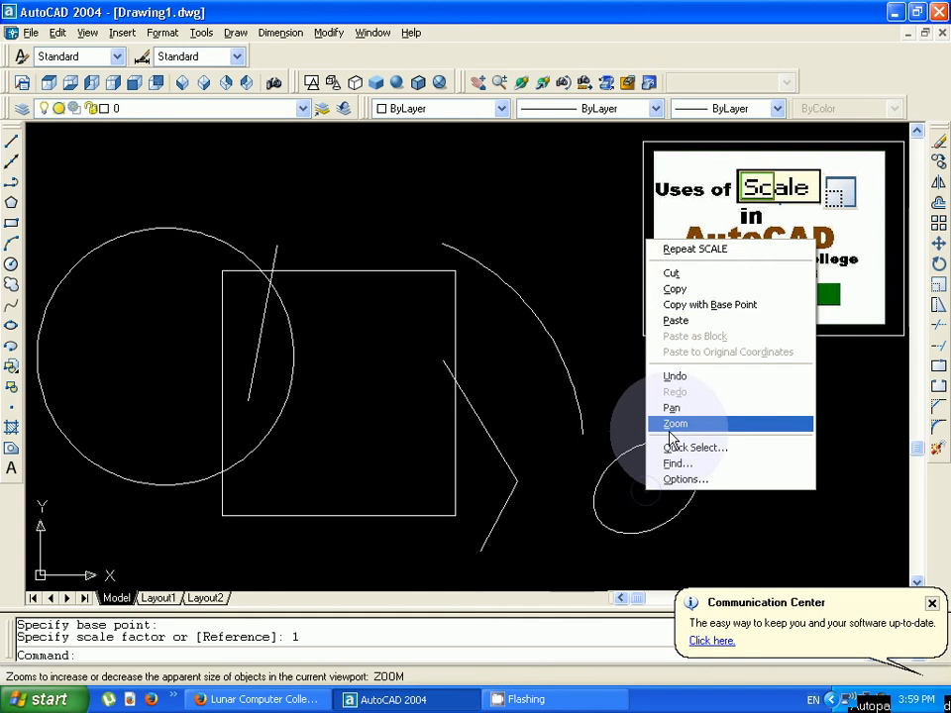
pyautogui.press('Escape')
pyautogui.press('Escape')
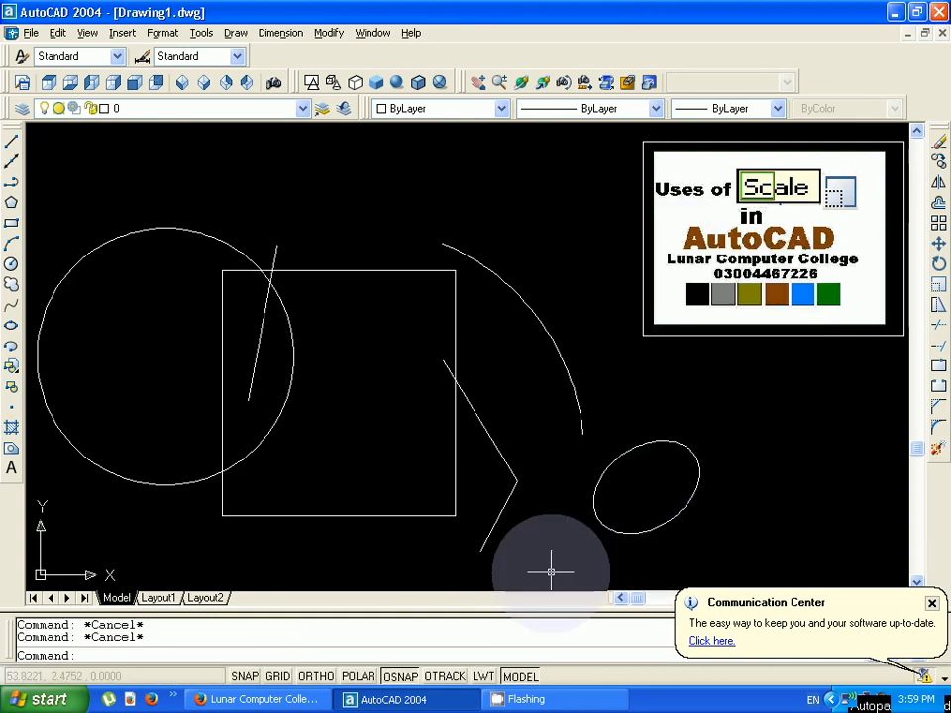
# - Scale the ellipse down to roughly 0.8 of its size about a base point on its lower edge
pyautogui.write('sc')
pyautogui.press('Return')
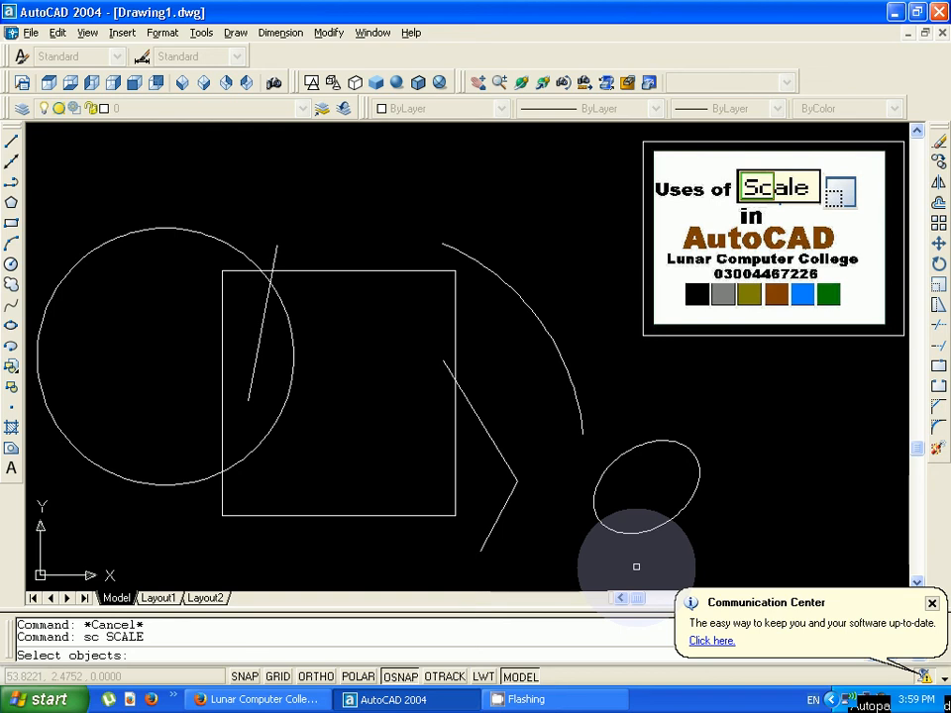
pyautogui.click(637, 531)
pyautogui.press('Return')
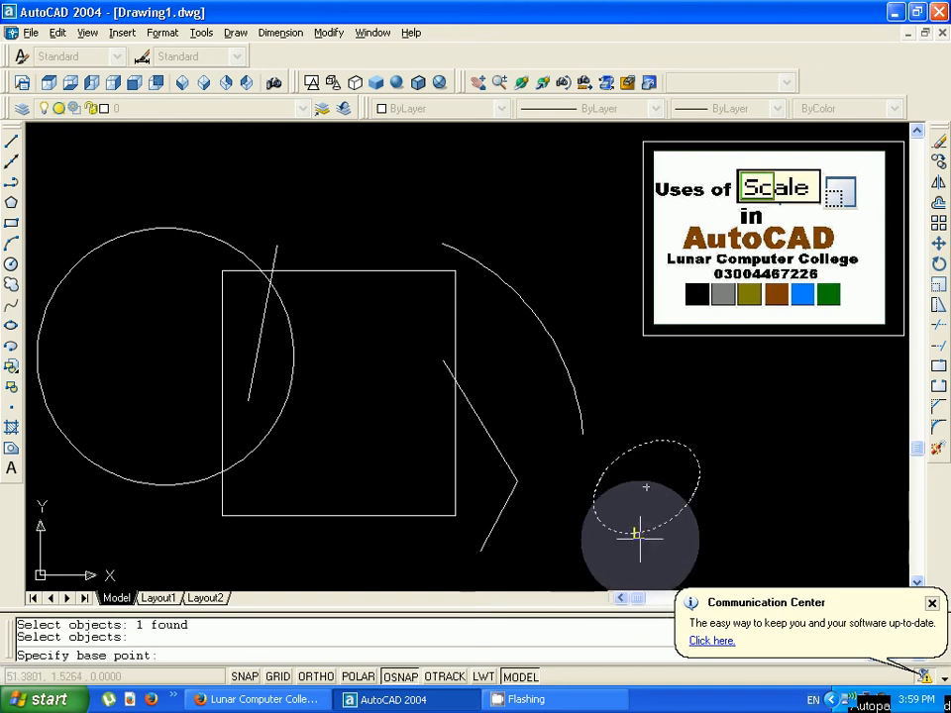
pyautogui.click(635, 533)
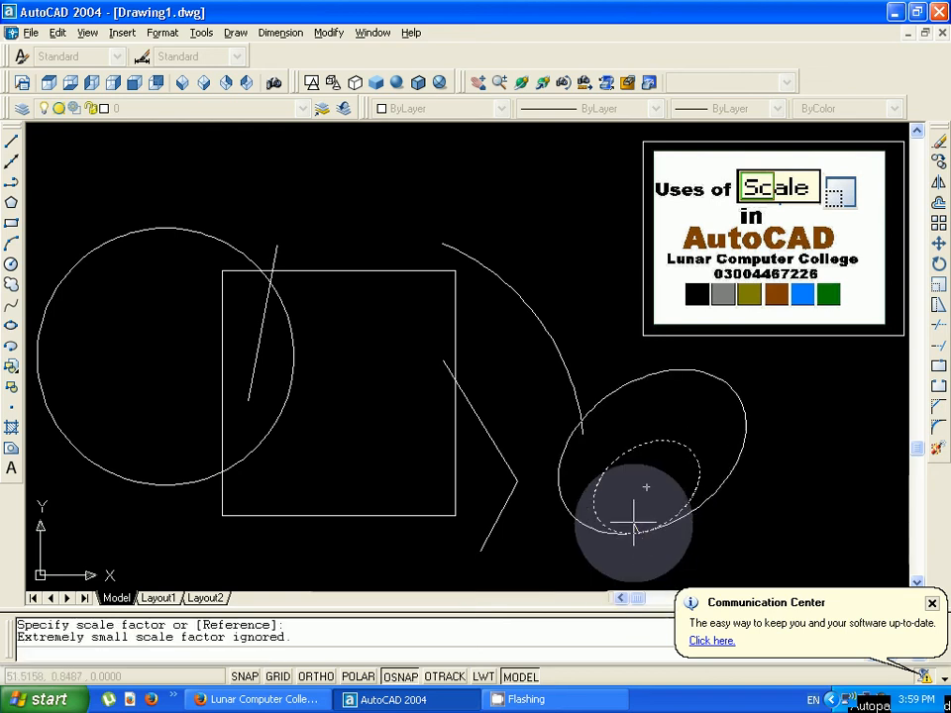
pyautogui.click(636, 534)
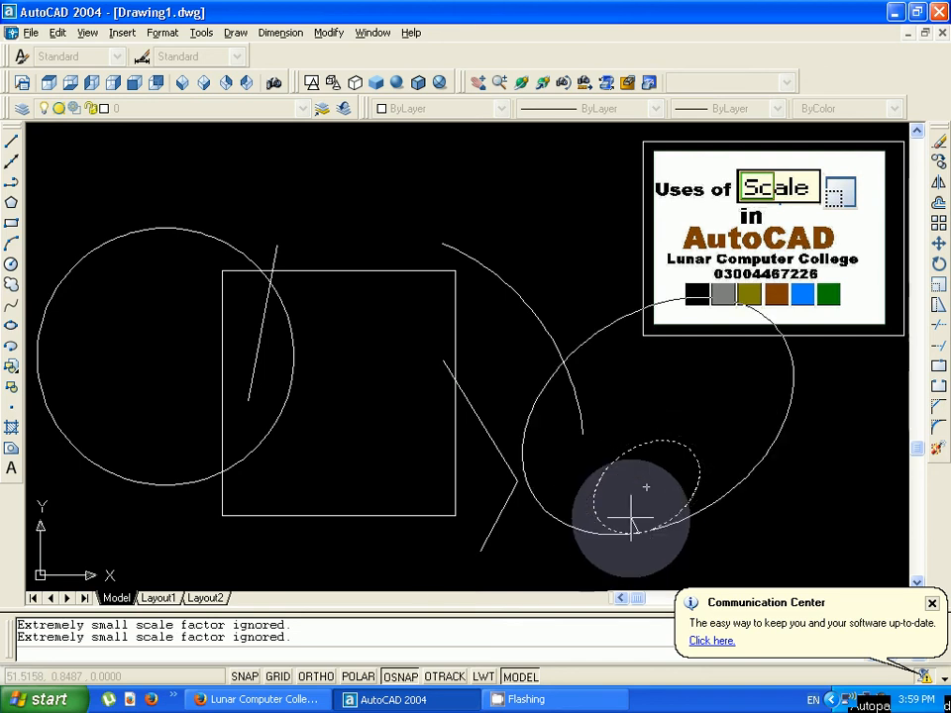
pyautogui.click(638, 535)
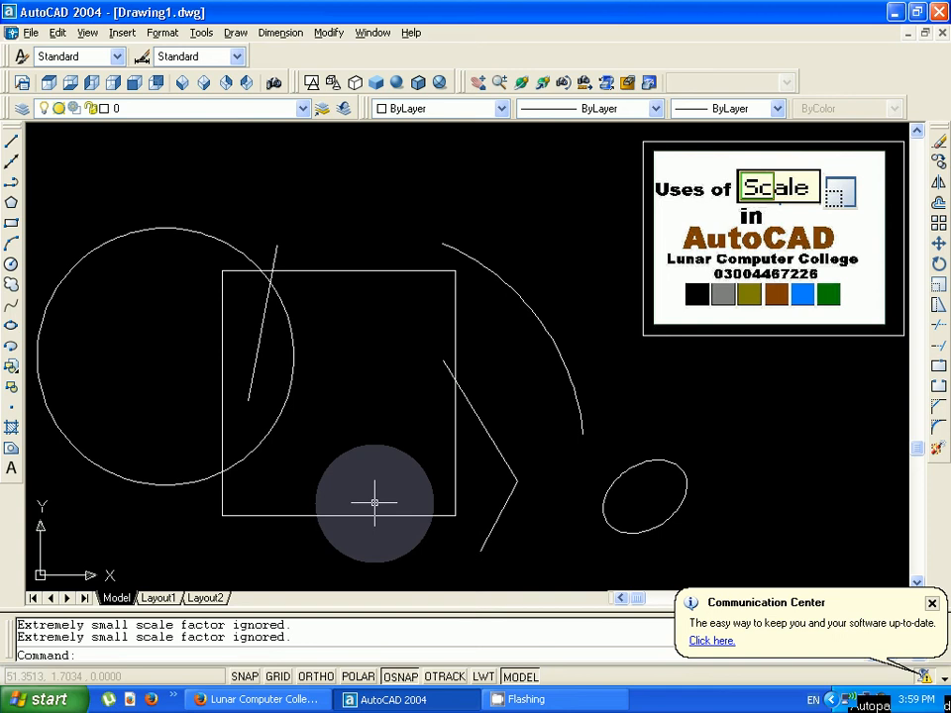
pyautogui.press('Escape')
# - Scale the two-segment polyline up to roughly 2.4 times its size, using its middle vertex as the base point
pyautogui.write('s')
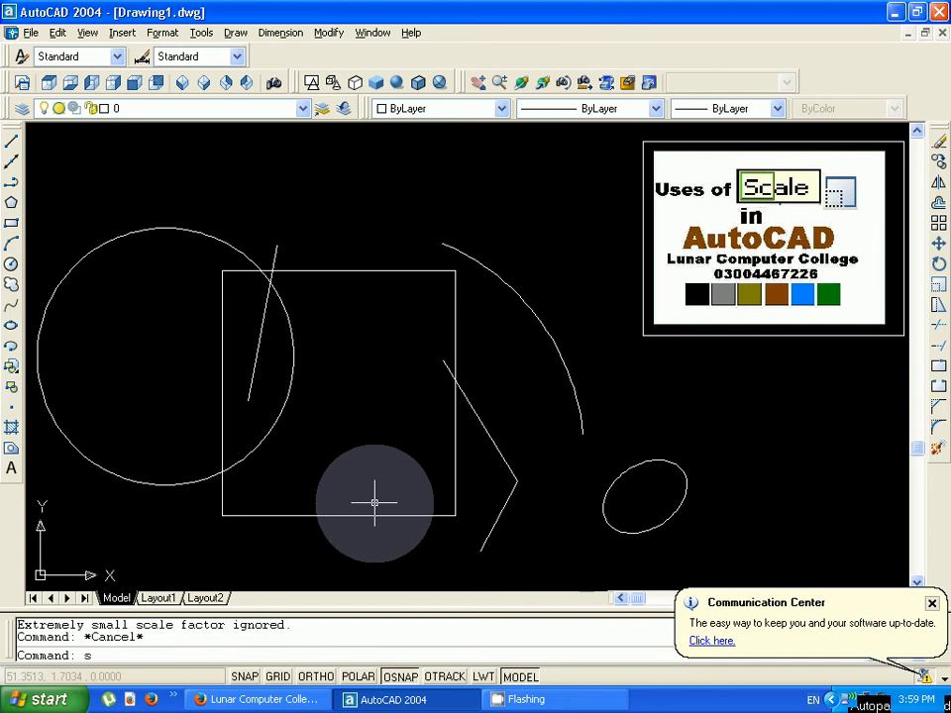
pyautogui.write('c')
pyautogui.press('Return')
pyautogui.click(482, 547)
pyautogui.press('Return')
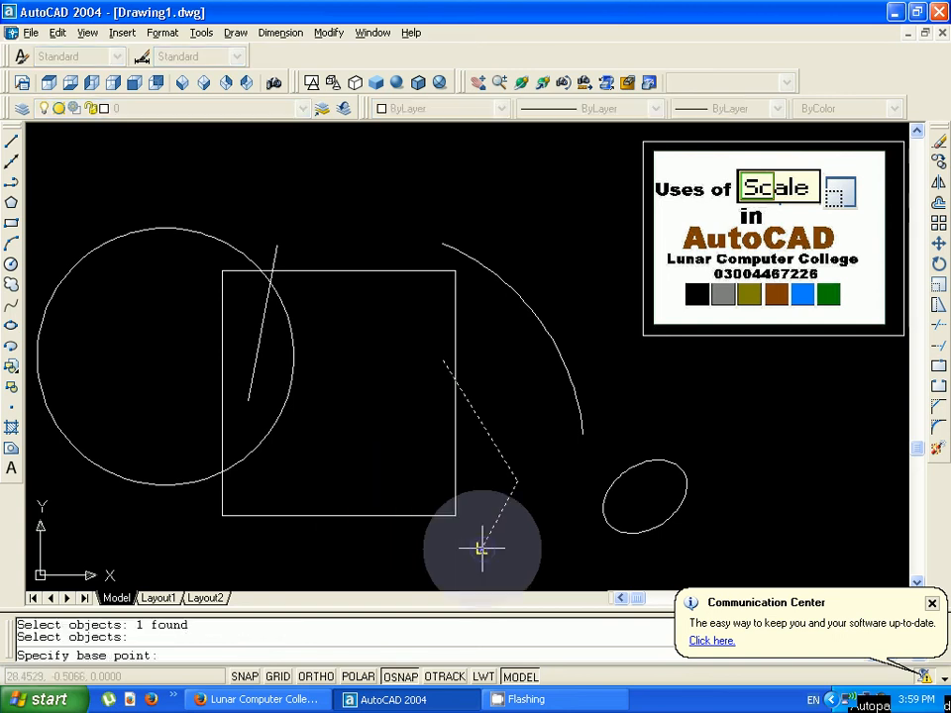
pyautogui.click(483, 548)
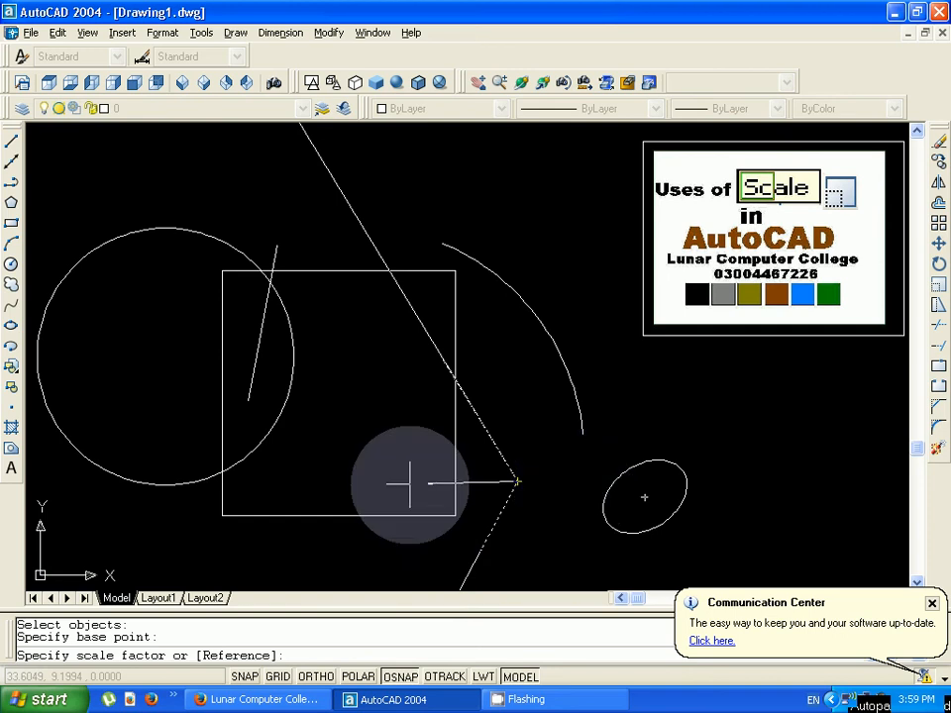
pyautogui.click(516, 463)
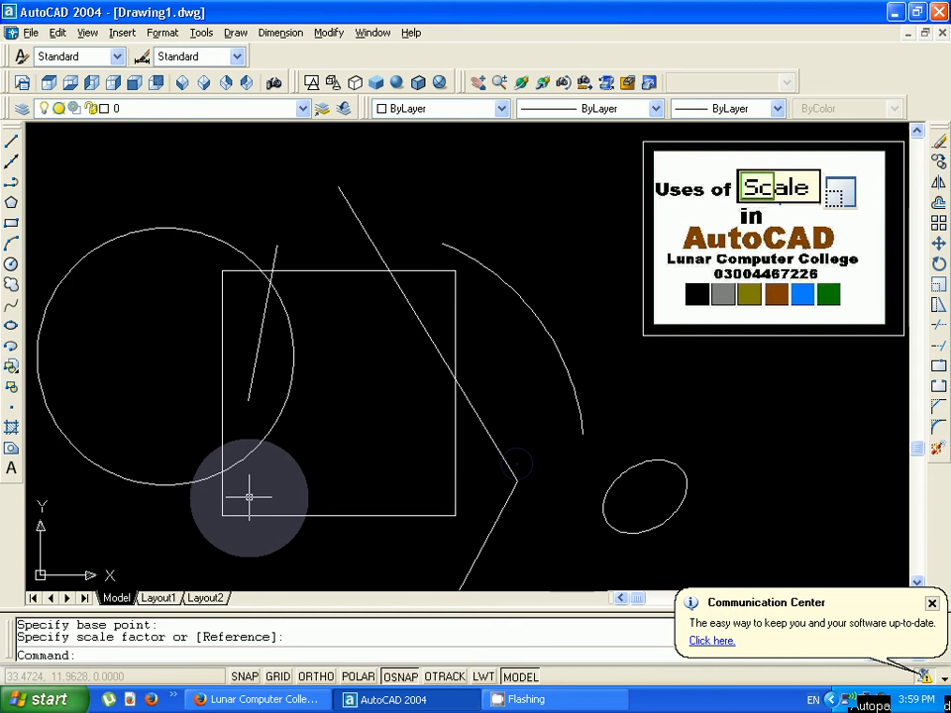
pyautogui.press('Escape')
pyautogui.press('Escape')
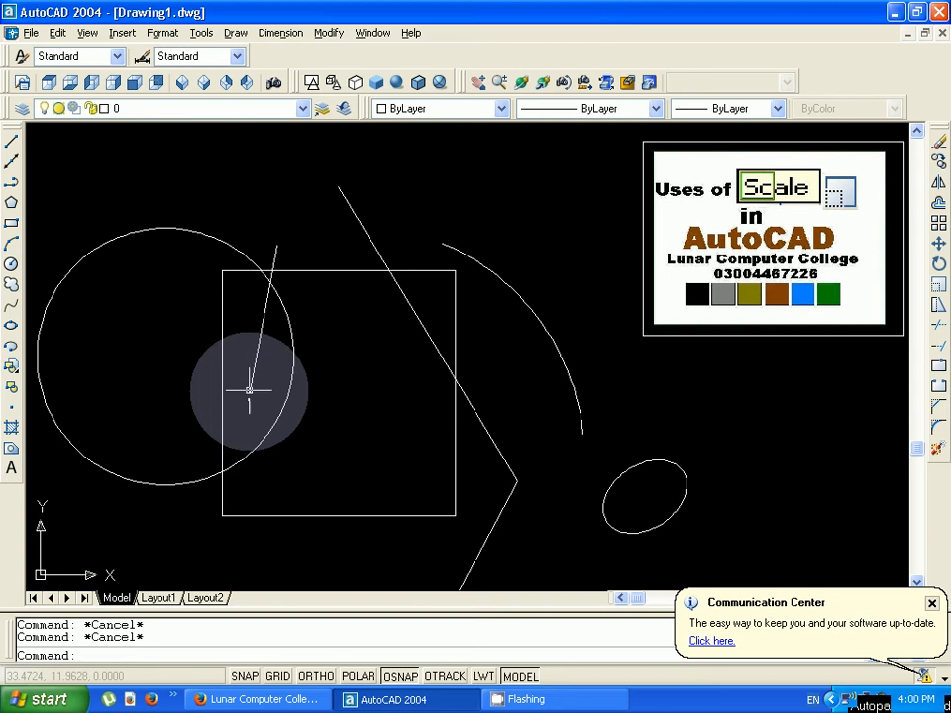
# - Switch to the Firefox window with the Lunar Computer College YouTube channel page
pyautogui.click(259, 702)
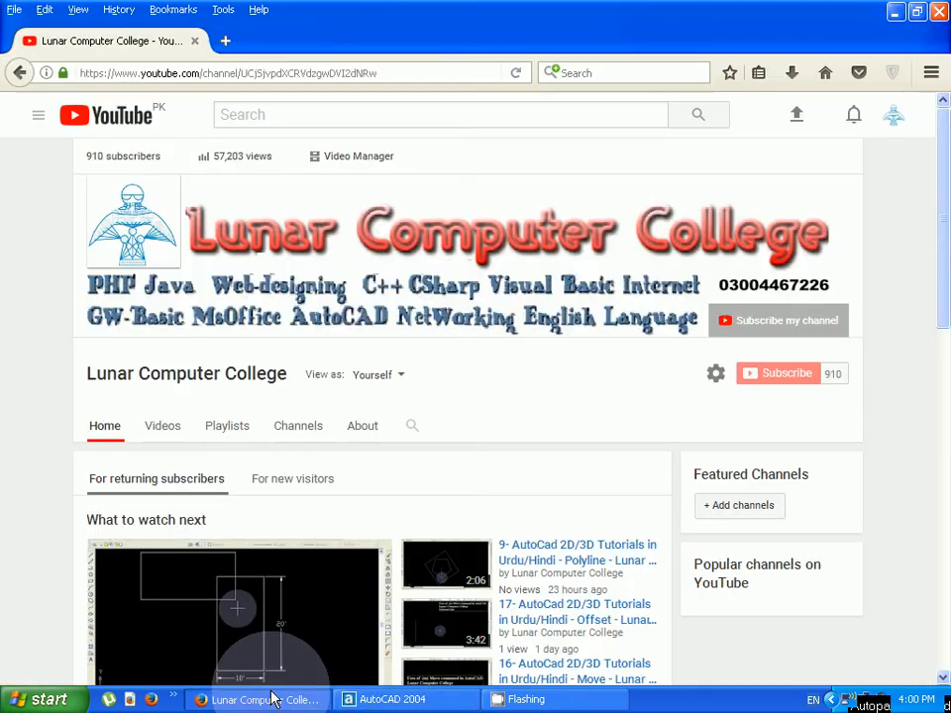